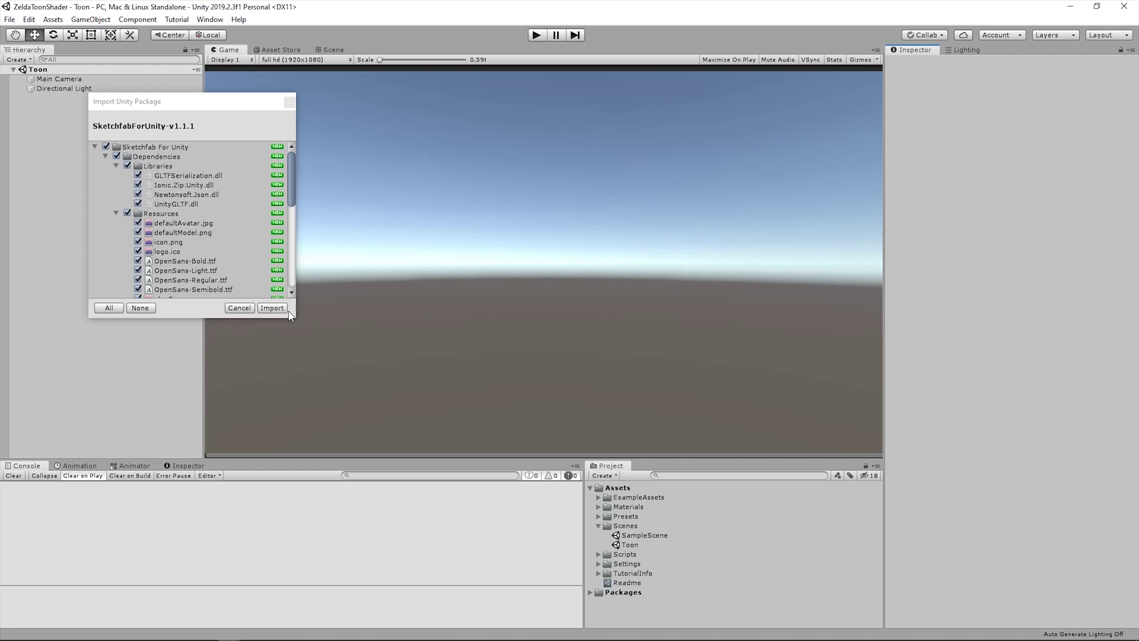
- Import the SketchfabForUnity-v1.1.1 package and use its importer to import Unity2Skfb.gltf with the prefab name Link
left_click(280, 309)
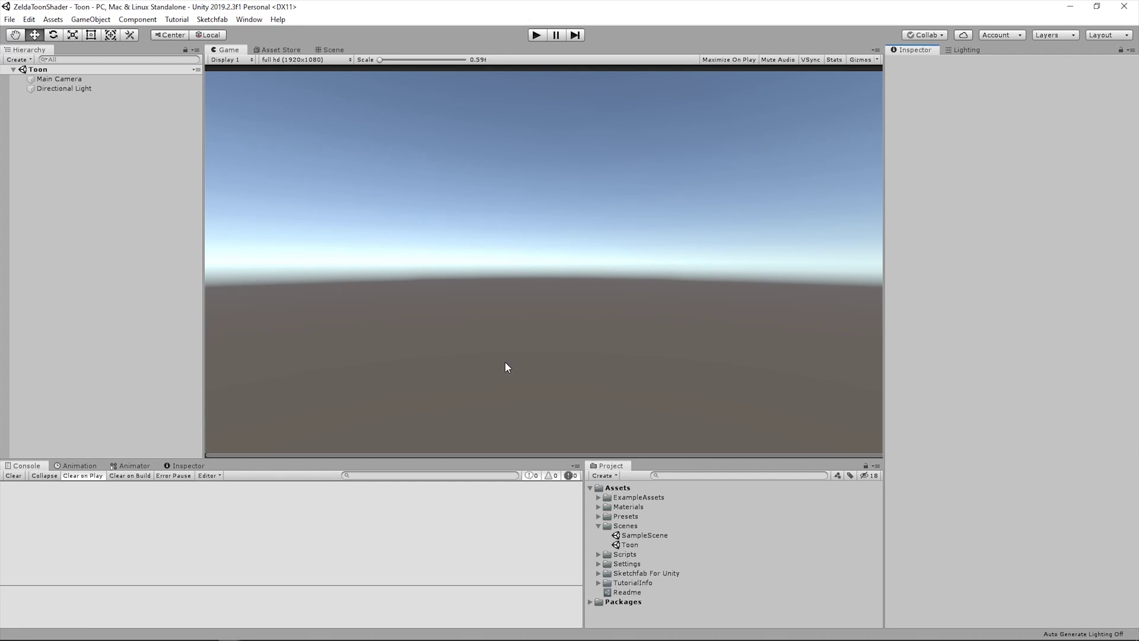
left_click(212, 19)
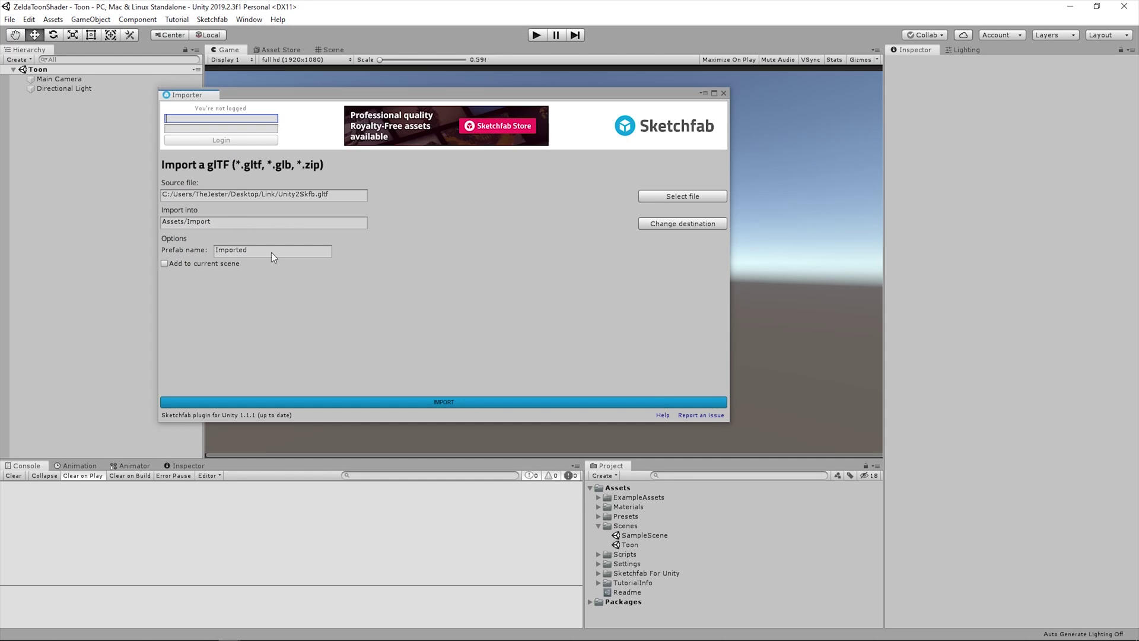
left_click(272, 252)
type("Link")
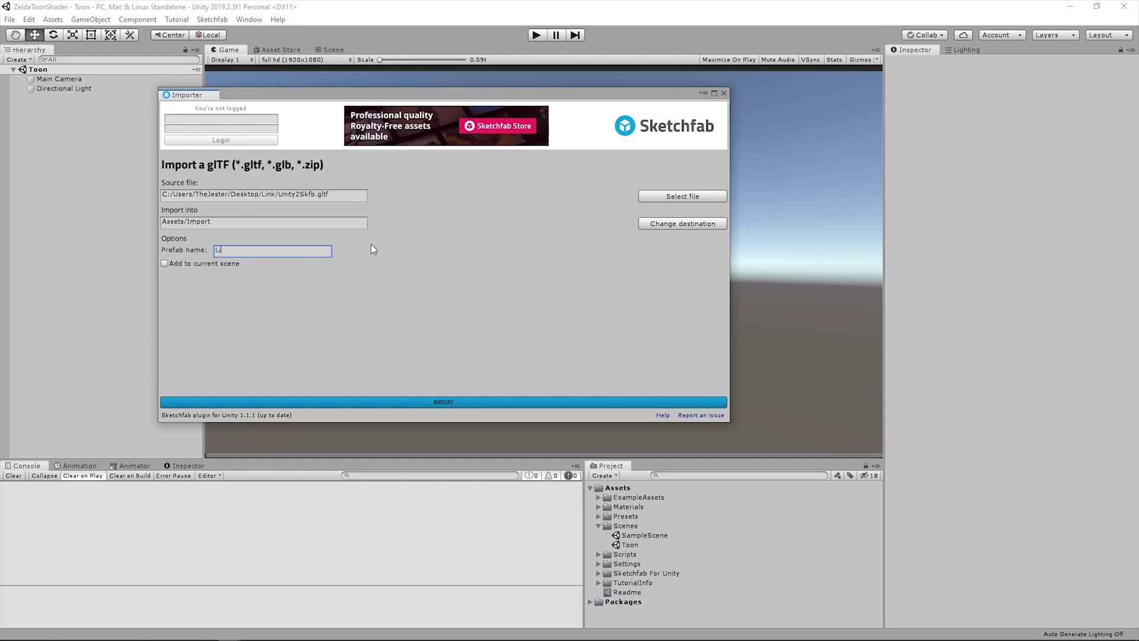
left_click(461, 402)
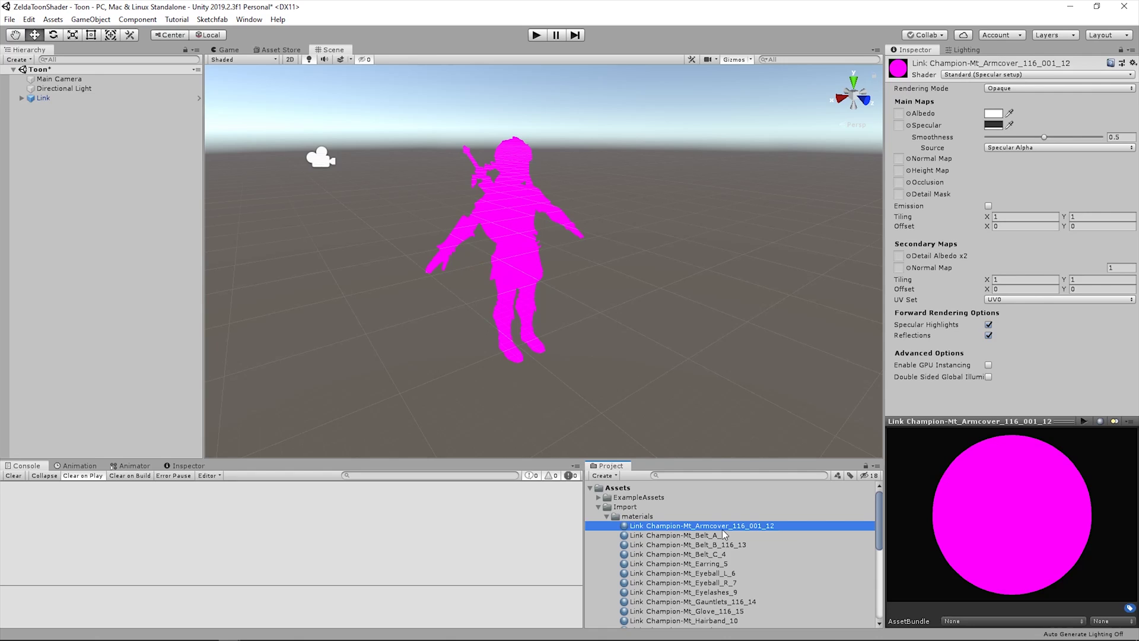
- Assign the Lightweight Render Pipeline/Lit shader to all of Link's imported materials
scroll(722, 534, "down", 4)
left_click(683, 589, "shift")
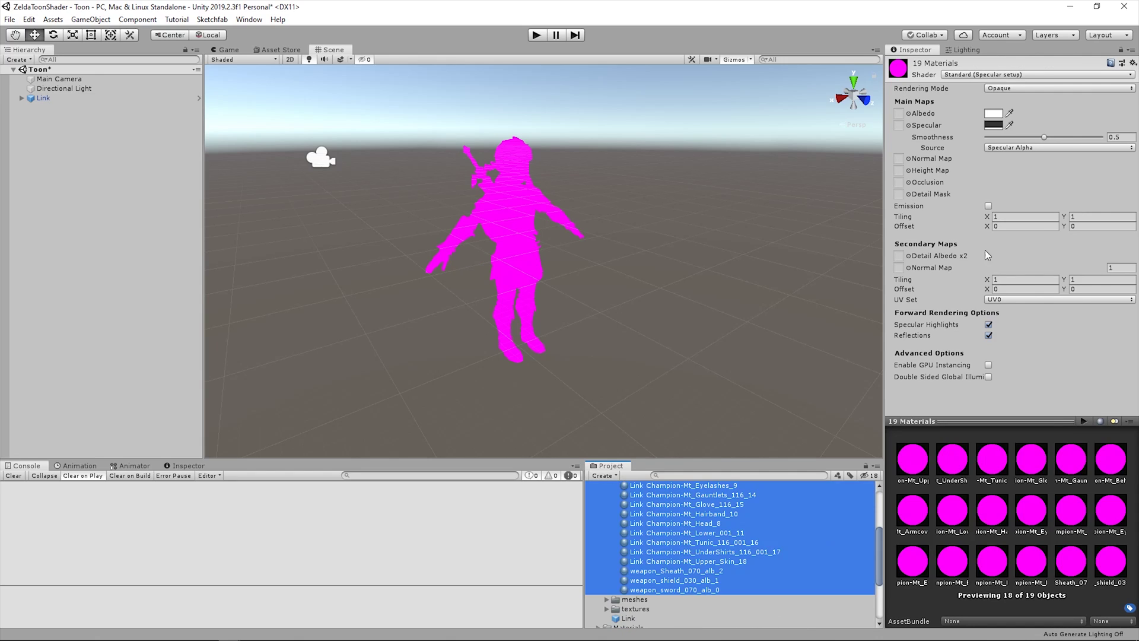
left_click(1010, 77)
left_click(1004, 117)
left_click(961, 175)
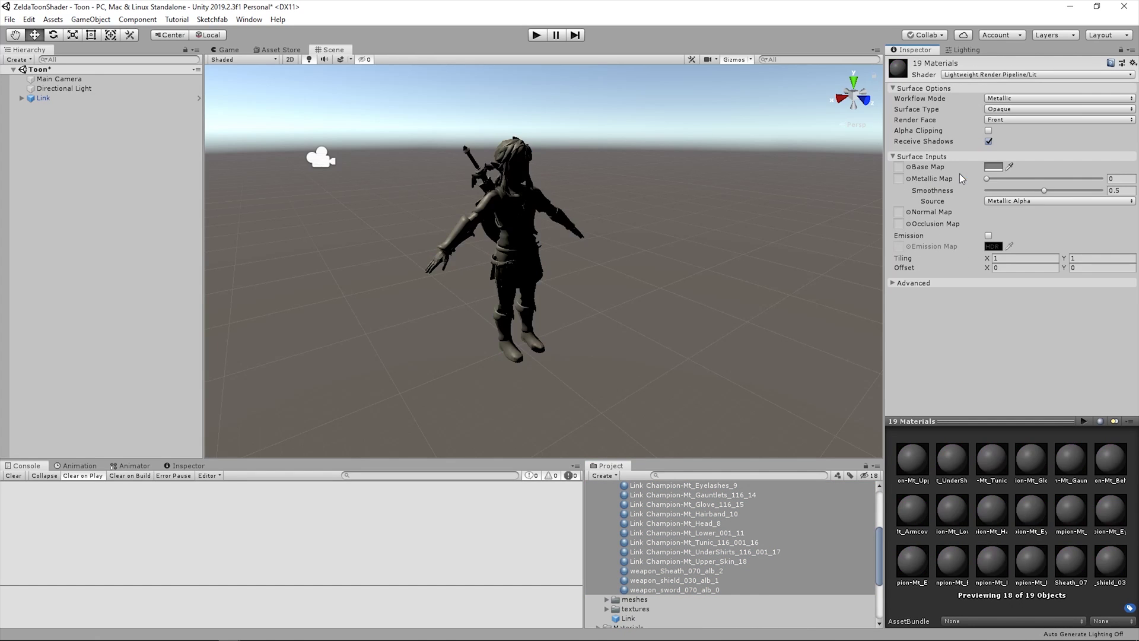
left_click(667, 271)
right_click_drag(667, 272, 651, 255)
left_click_drag(652, 256, 706, 252, "alt")
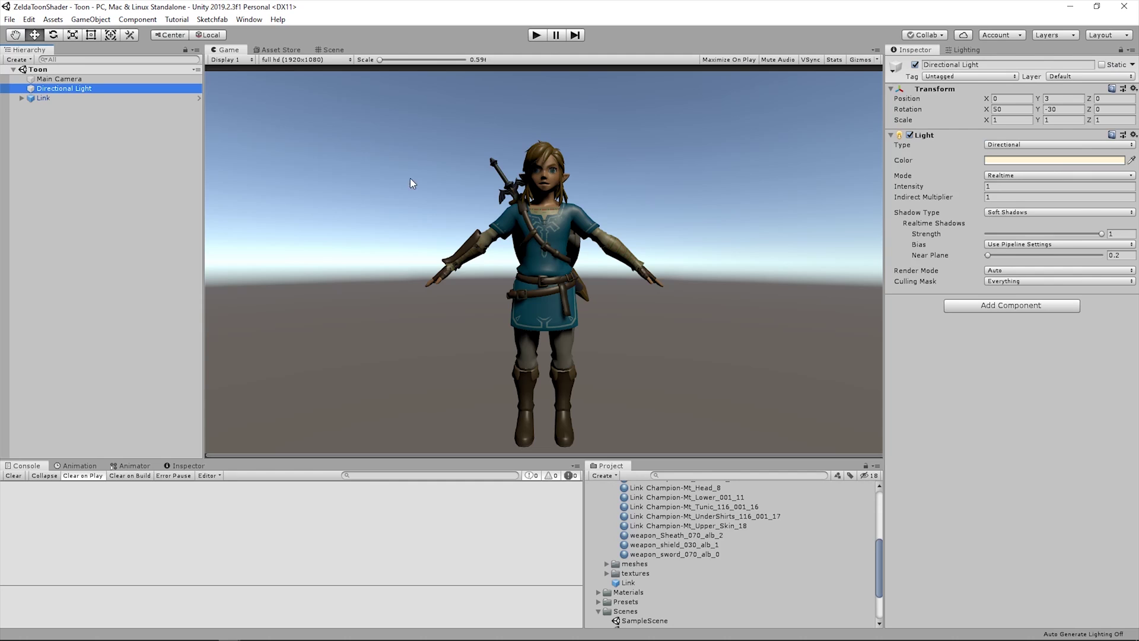
- Raise the Directional Light's intensity to 1.62 and inspect the lit character in the scene from several sides
left_click(987, 188)
left_click_drag(987, 190, 993, 190)
left_click(324, 50)
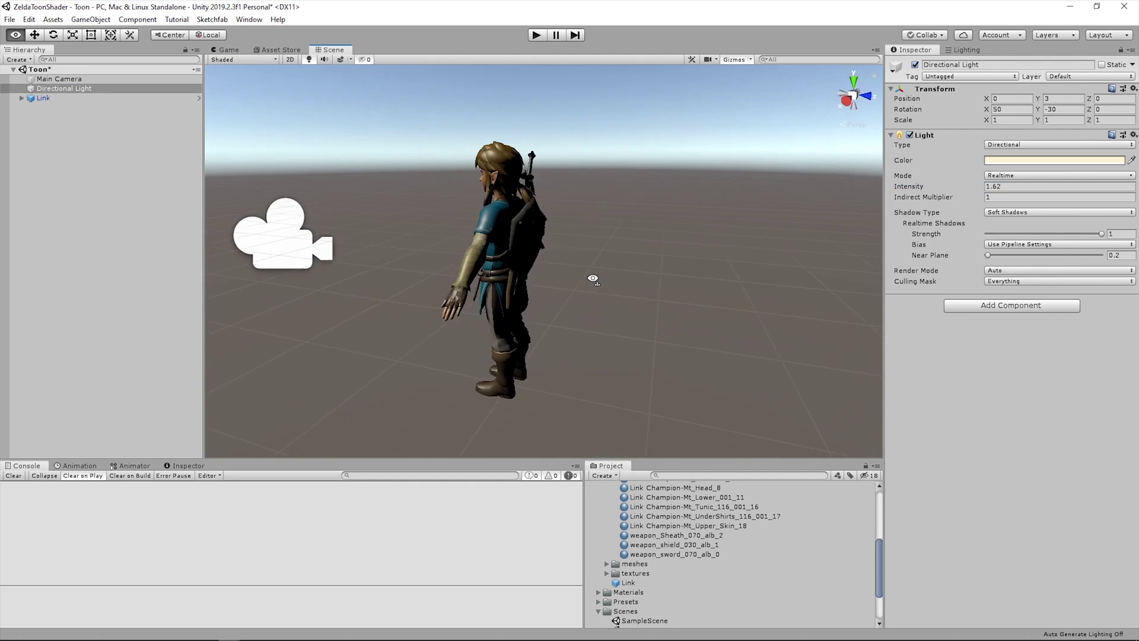
scroll(593, 277, "up", 5)
left_click_drag(592, 277, 906, 285, "alt")
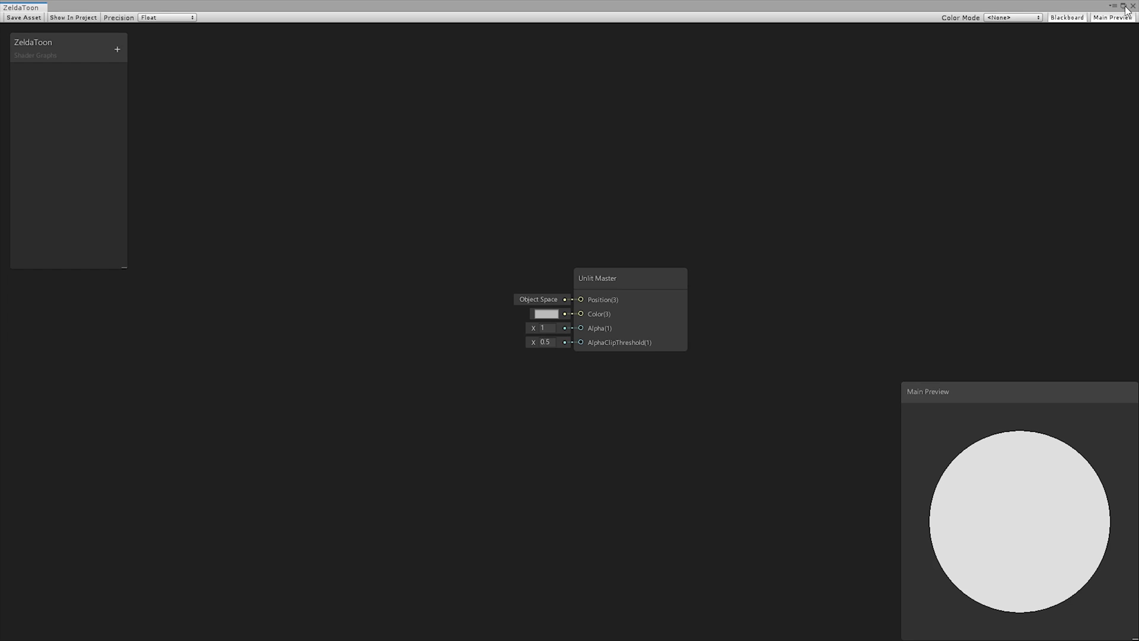
- Add a Custom Function node to the ZeldaToon graph and place it well left of the Unlit Master node
right_click(364, 289)
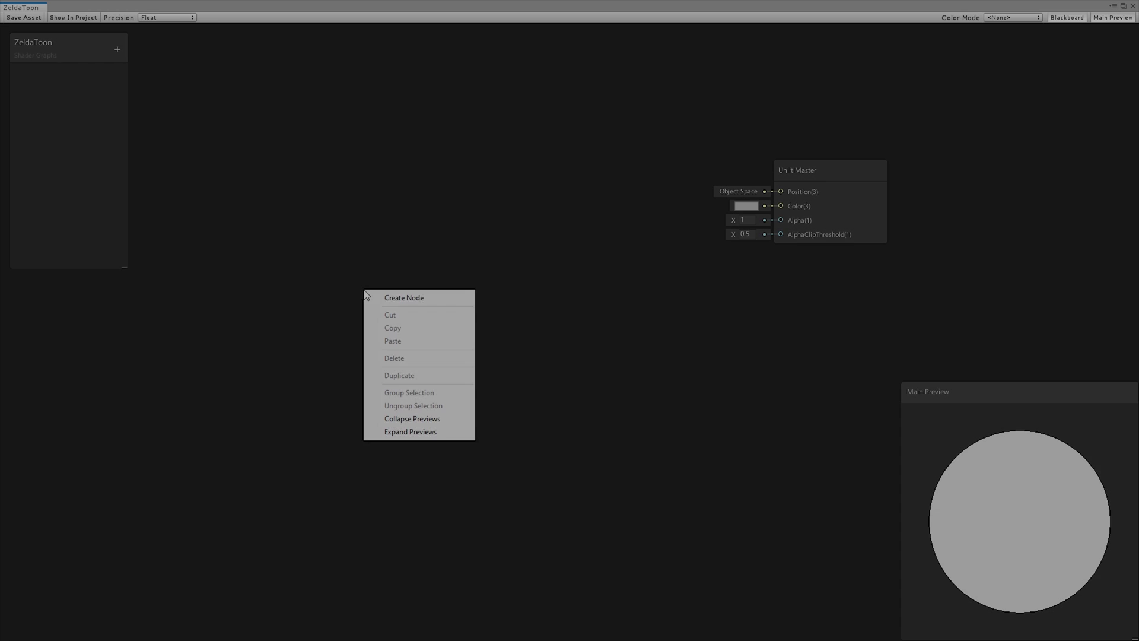
left_click(418, 297)
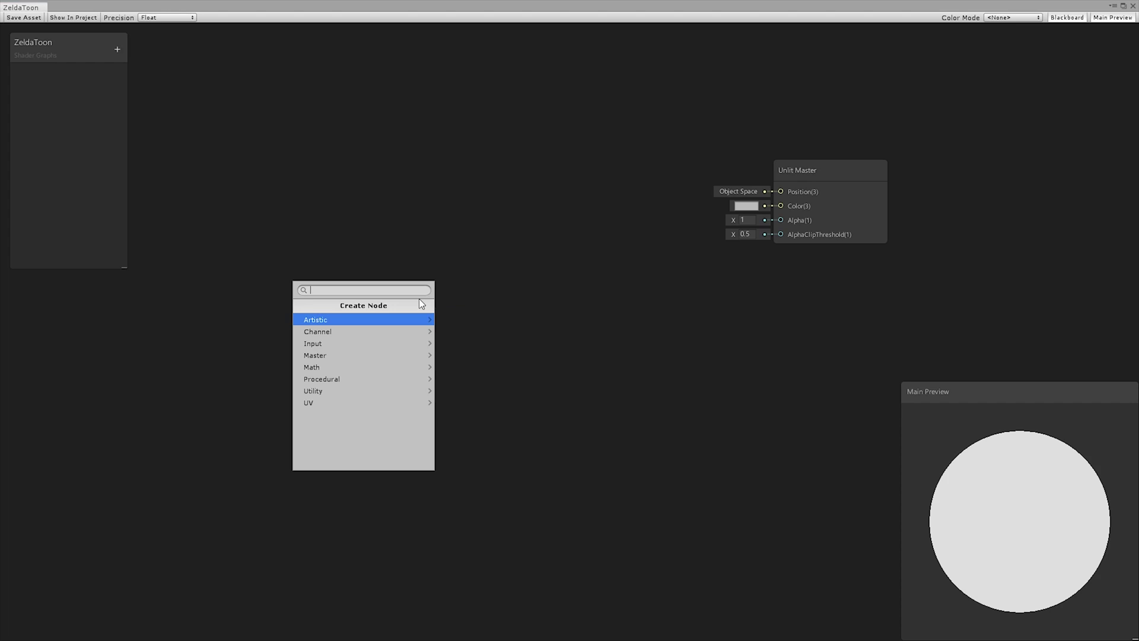
type("custom")
key("Return")
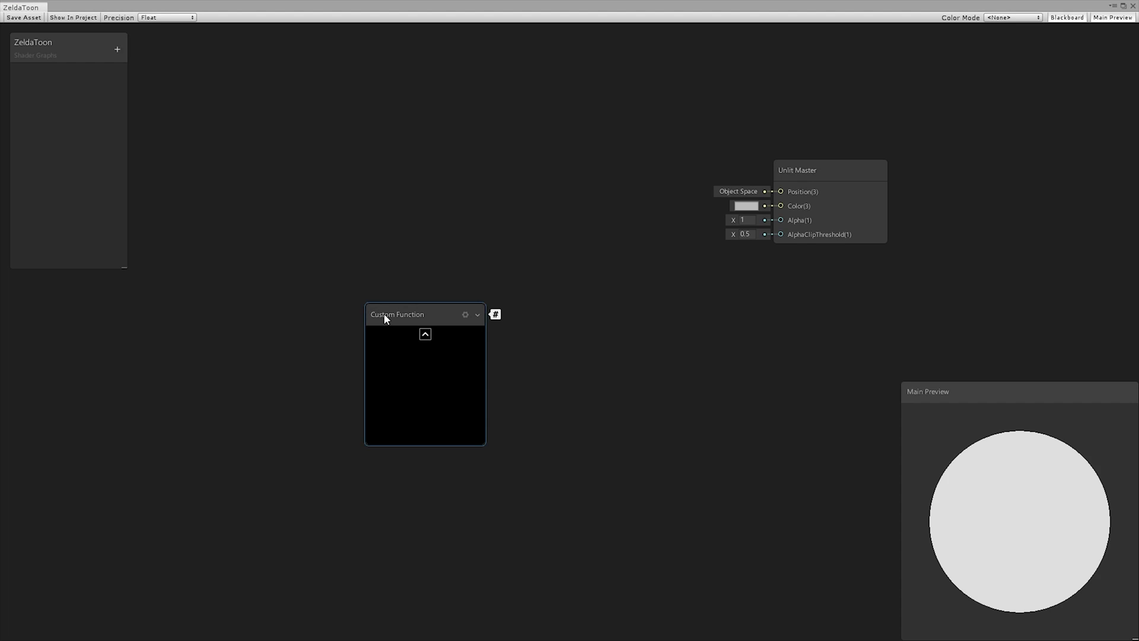
left_click_drag(384, 313, 313, 257)
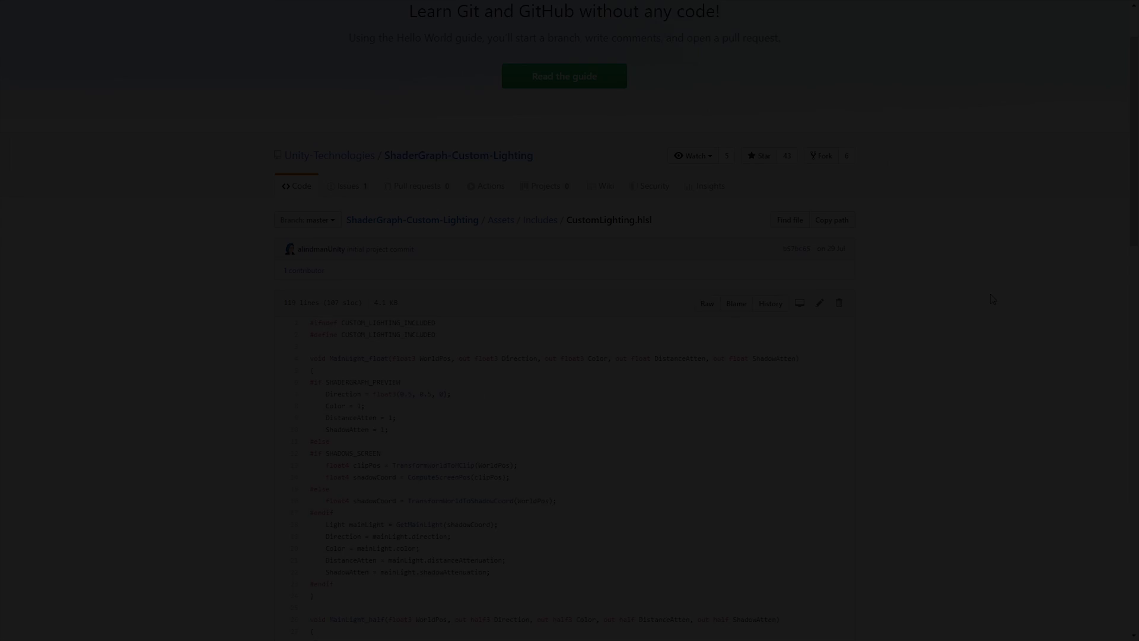
- Review the lighting functions in Unity's CustomLighting.hlsl file on GitHub
scroll(991, 301, "down", 9)
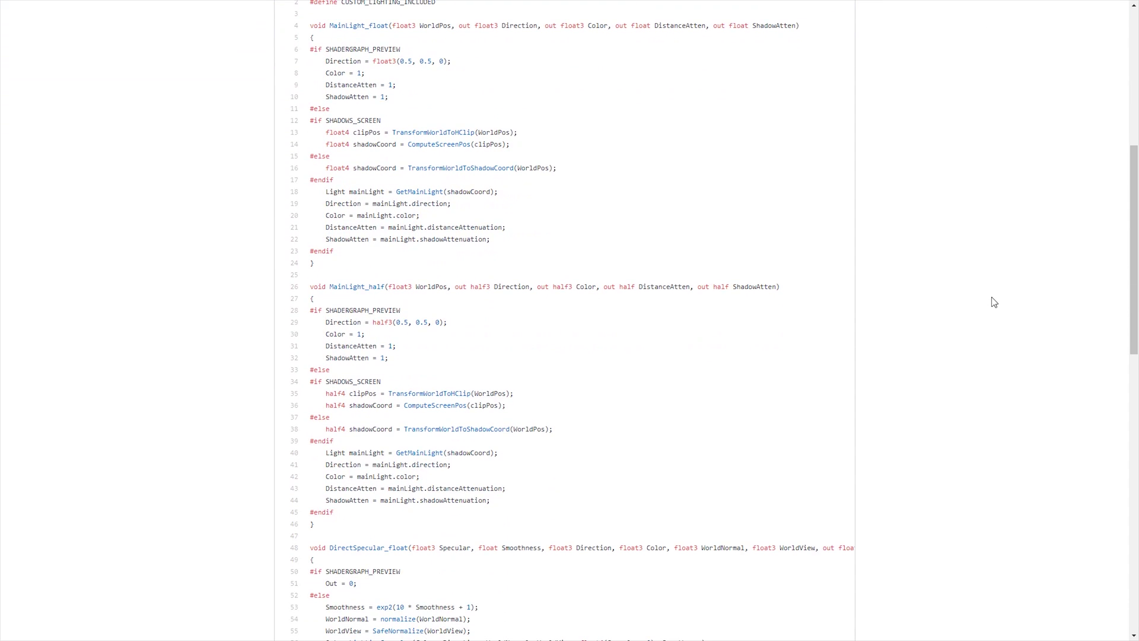
scroll(995, 309, "down", 11)
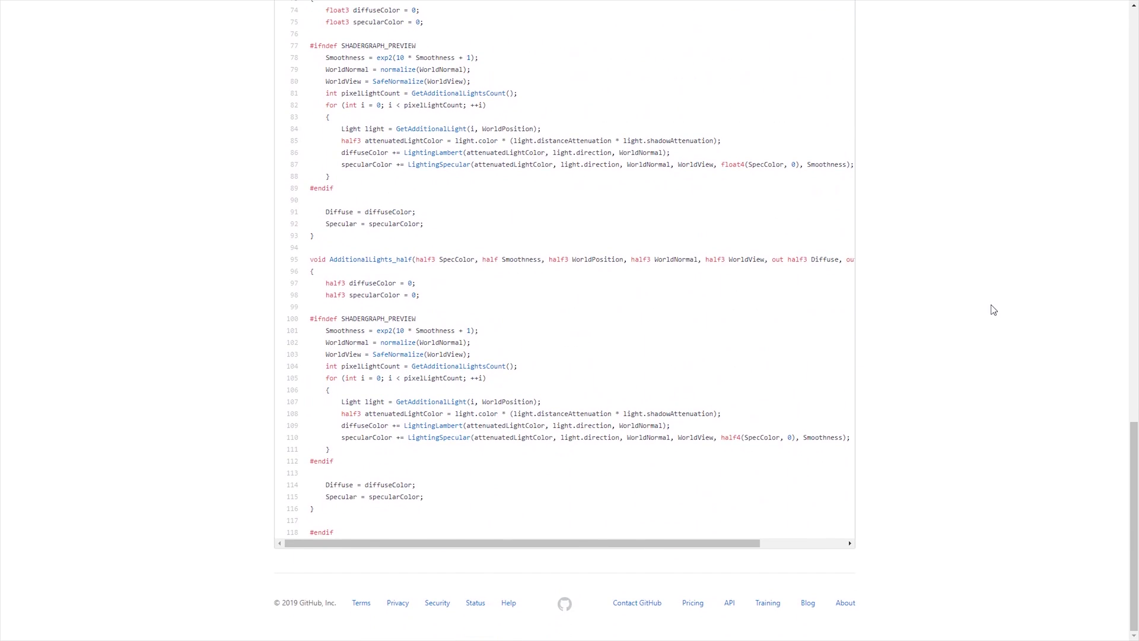
scroll(992, 310, "up", 12)
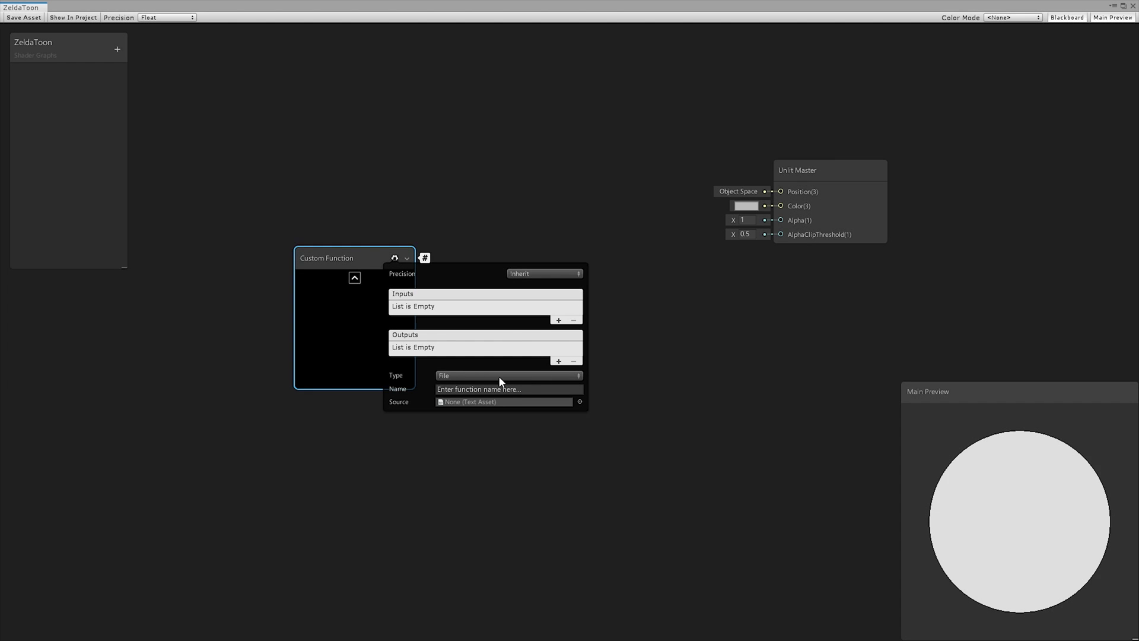
- Configure the Custom Function node with source file CustomLight, function name MainLight and Half precision
left_click(580, 402)
double_click(211, 125)
left_click(536, 273)
- Add a Vector 3 input named WorldPos to the Custom Function node
left_click(558, 319)
left_click(534, 308)
left_click(522, 451)
left_click(410, 308)
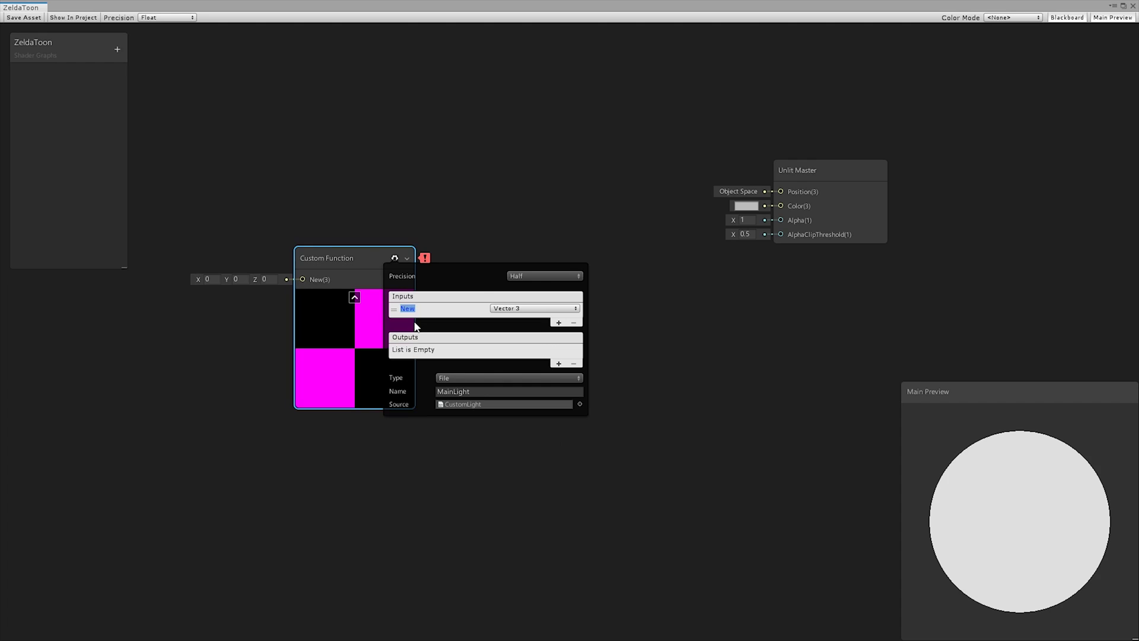
type("WorldPos")
left_click(408, 461)
- Add four Custom Function outputs: Direction and Color as Vector 3, DistanceAtten and ShadowAtten as Vector 1
left_click(558, 361)
left_click(558, 363)
left_click(557, 376)
left_click(557, 388)
left_click(533, 348)
left_click(537, 492)
left_click(534, 361)
left_click(538, 505)
left_click(410, 349)
type("Direction")
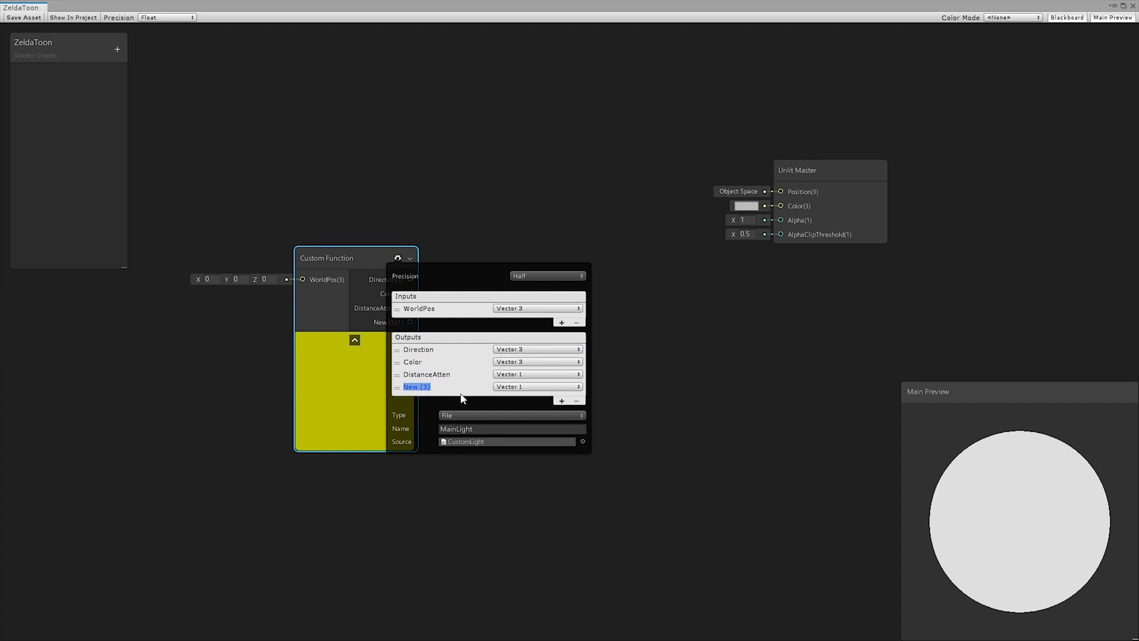
left_click(397, 257)
- Convert the Custom Function to a MainLight sub-graph and define Output ports Direction and Color (Vector 3), DistanceAtten and ShadowAtten (Vector 1)
right_click(376, 255)
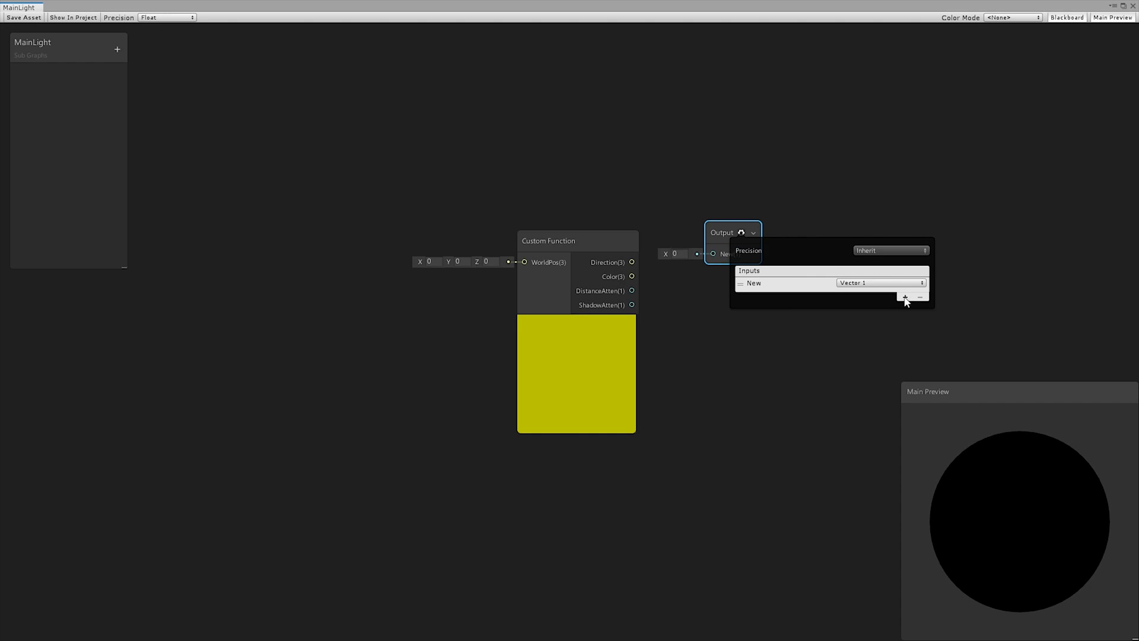
left_click(880, 295)
left_click(888, 436)
double_click(770, 283)
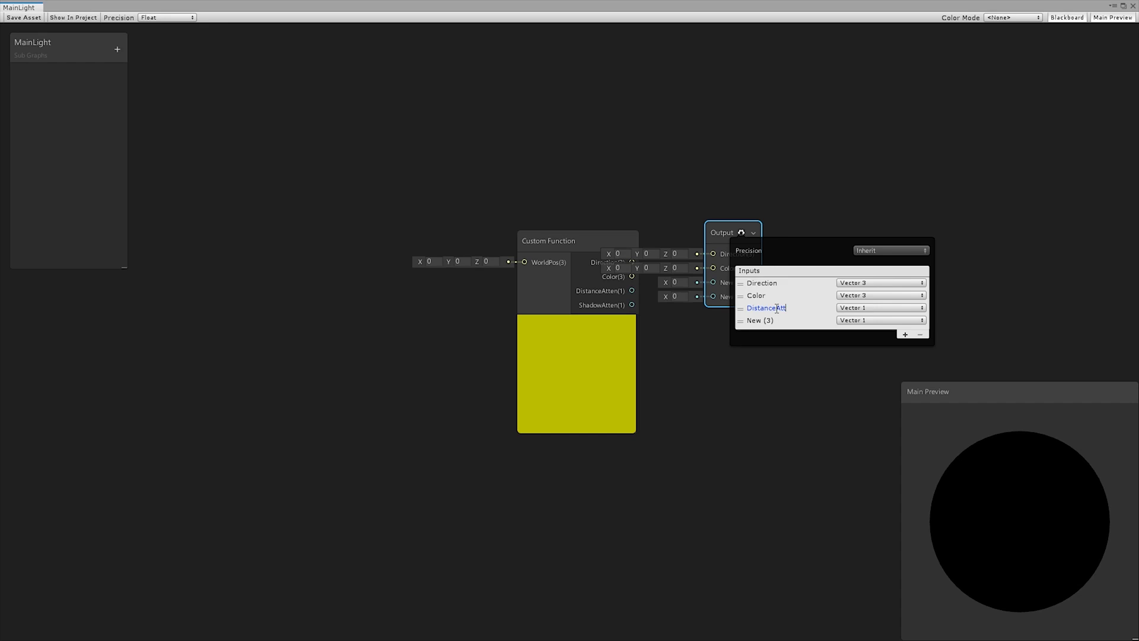
type("en")
double_click(760, 321)
type("ShadowAtten")
- Wire the Custom Function's four outputs to the matching Output ports and connect a new Vector3 property to WorldPos
left_click(821, 229)
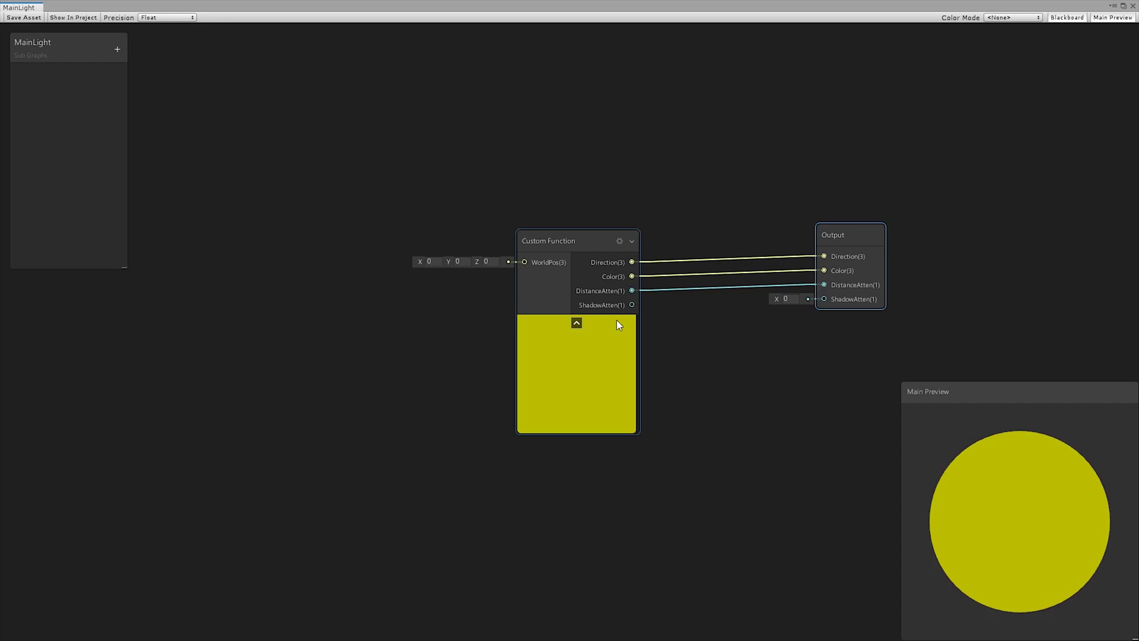
left_click(117, 50)
left_click(157, 78)
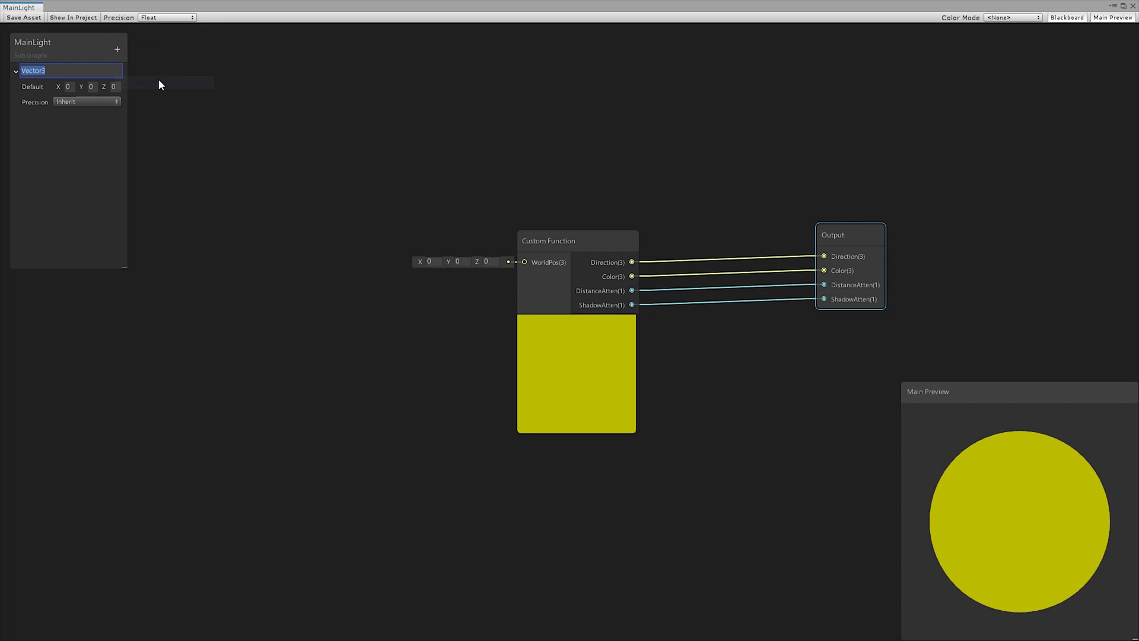
left_click_drag(36, 71, 524, 262)
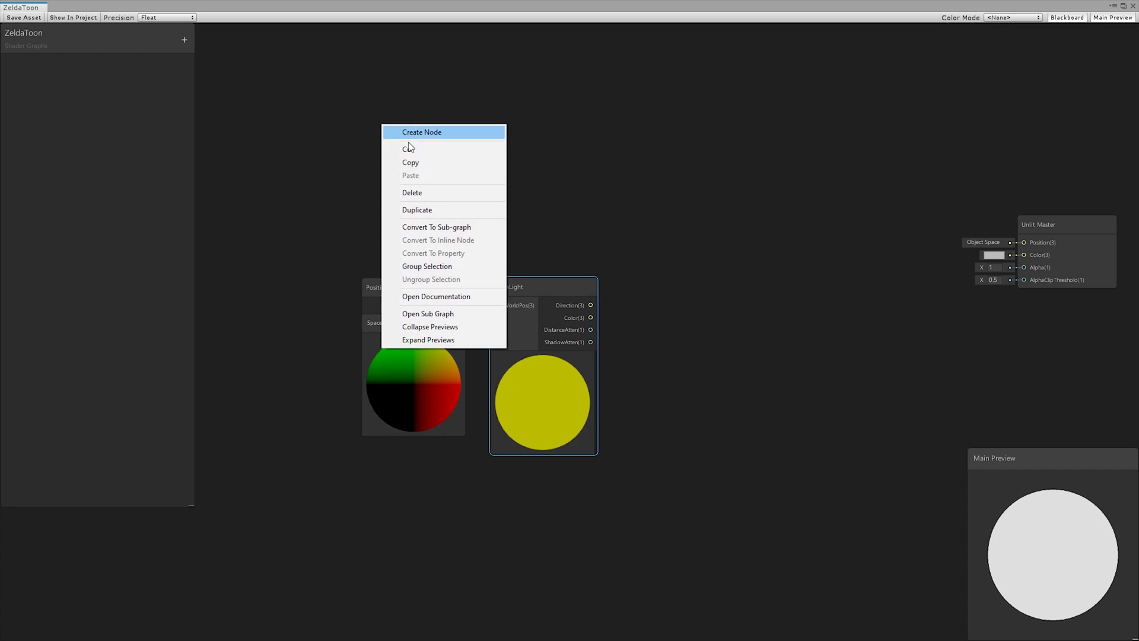
- Add a world-space Normal Vector node above the Position node and feed it into a new Normalize node
left_click(408, 138)
type("normal vector")
key("Return")
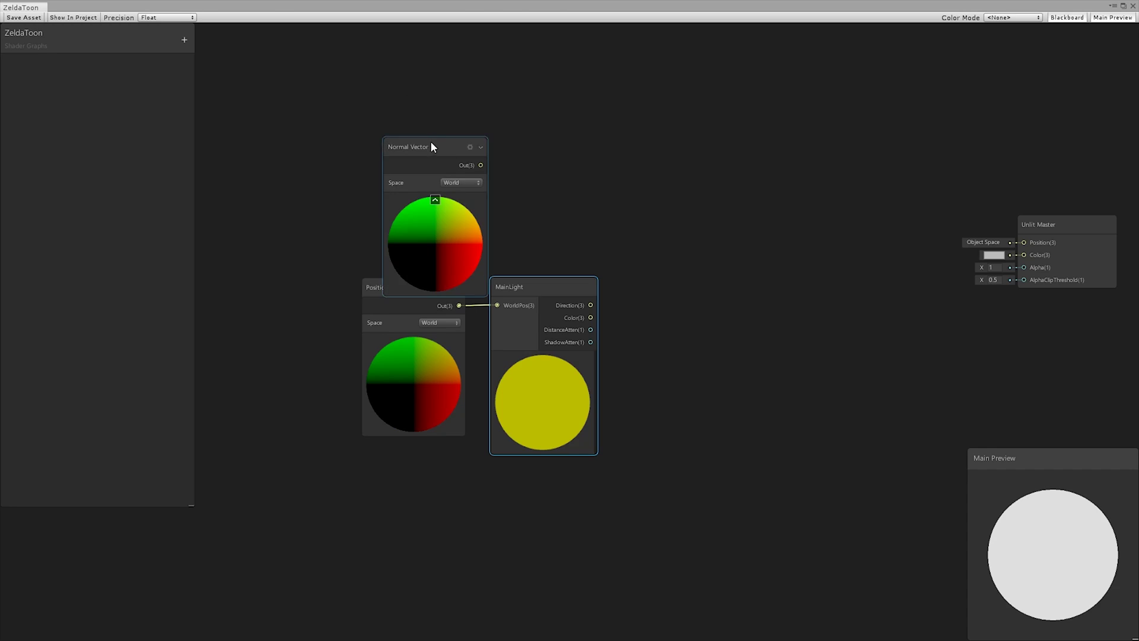
left_click_drag(431, 146, 396, 114)
left_click_drag(446, 133, 511, 125)
type("normalize")
key("Return")
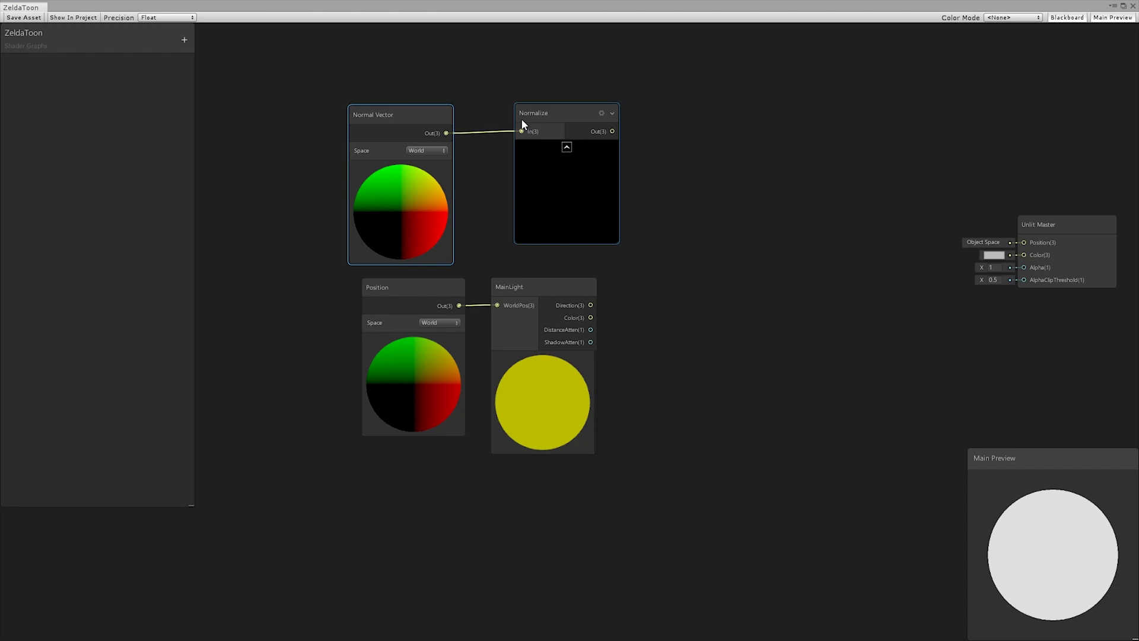
- Feed the Normalize output into input A of a new Dot Product node and MainLight's Direction into input B
left_click_drag(584, 159, 611, 170)
type("dot")
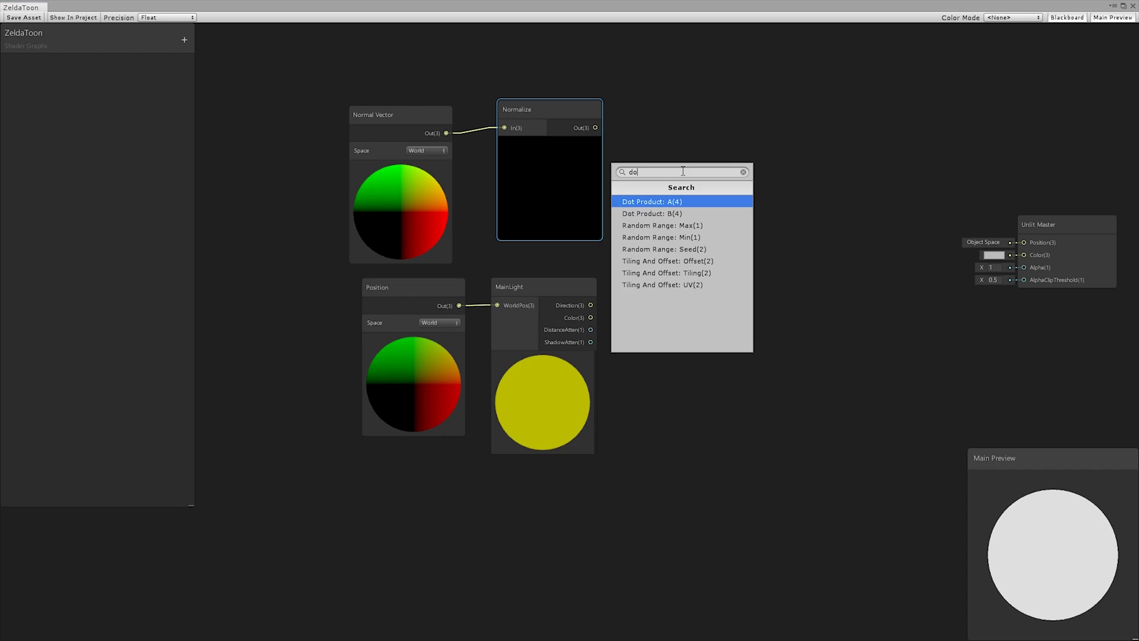
key("Return")
left_click_drag(590, 305, 670, 111)
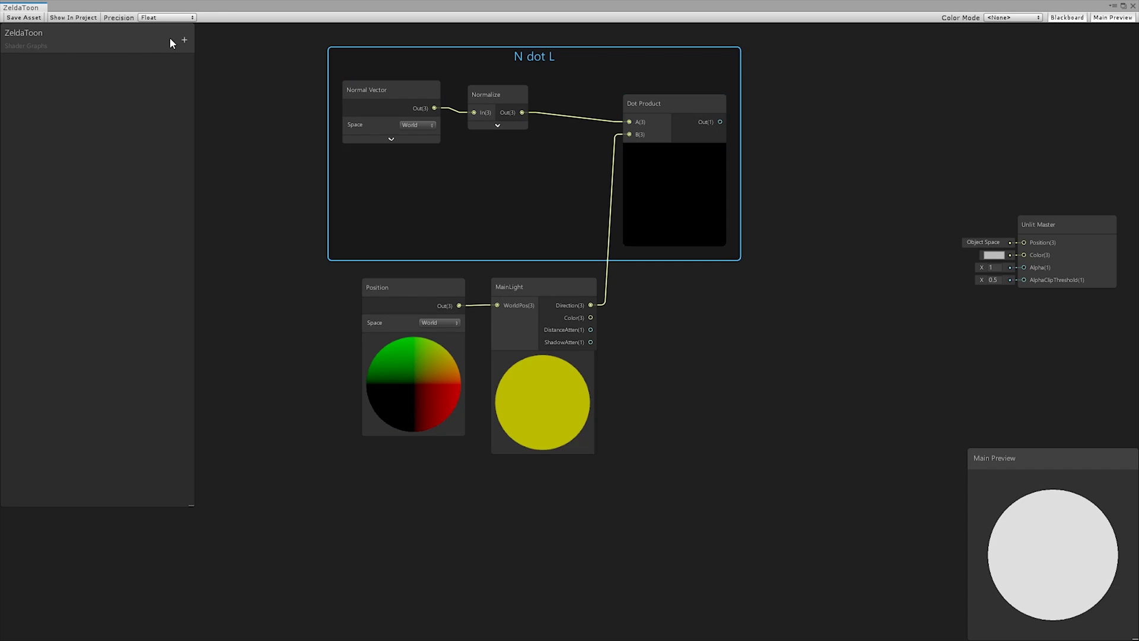
- Create a Color property named MainColor and place it in the graph beyond the Dot Product node
left_click(184, 40)
left_click(219, 100)
type("MainColor")
key("Return")
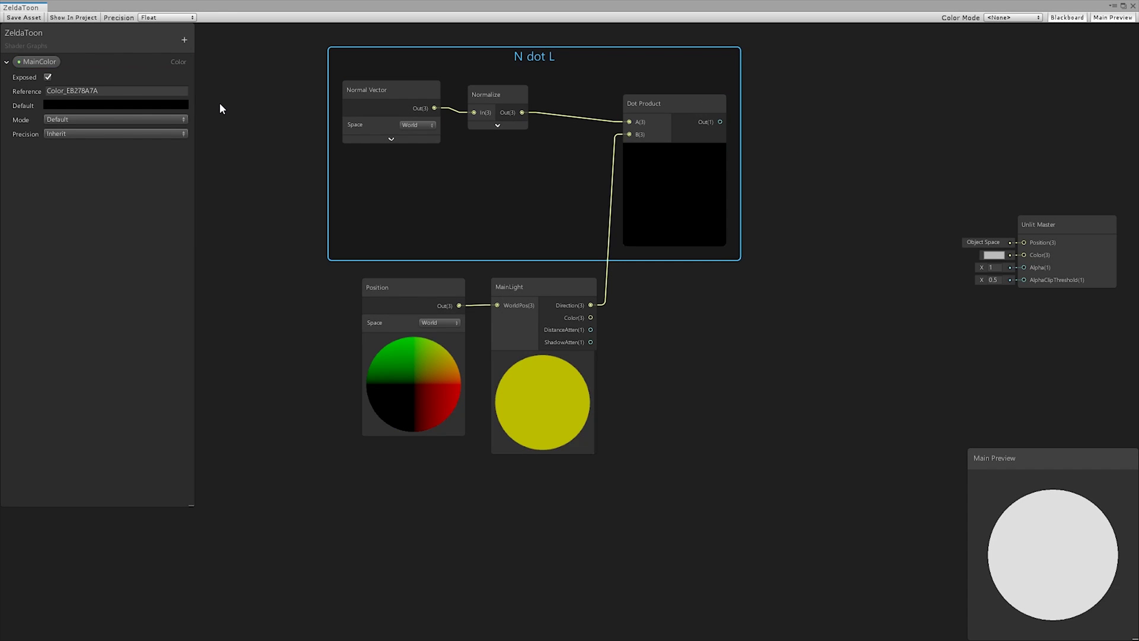
left_click_drag(37, 62, 850, 97)
- Add a Multiply node combining MainColor with the Dot Product output, and connect its result to the Unlit Master's Color
middle_click_drag(873, 208, 714, 260)
key("space")
type("mul")
key("Return")
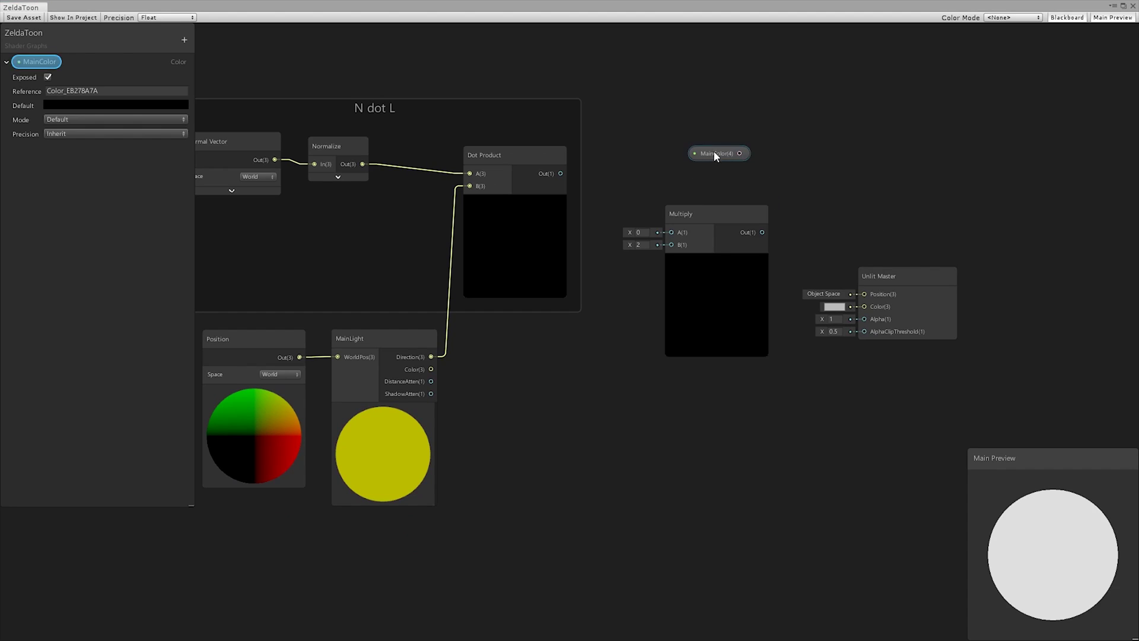
left_click_drag(717, 216, 856, 127)
left_click_drag(721, 150, 705, 104)
left_click_drag(722, 108, 813, 146)
left_click_drag(560, 173, 813, 159)
left_click_drag(861, 129, 864, 307)
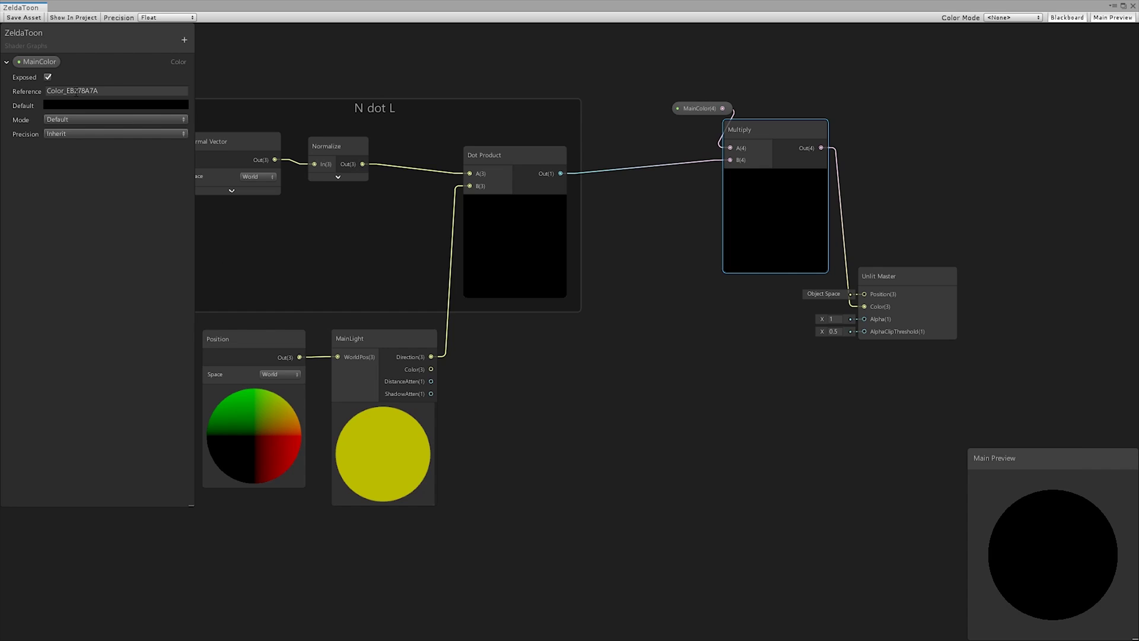
- Set the default color of the MainColor property to light gray
left_click(119, 105)
left_click_drag(1006, 296, 960, 301)
left_click(1070, 208)
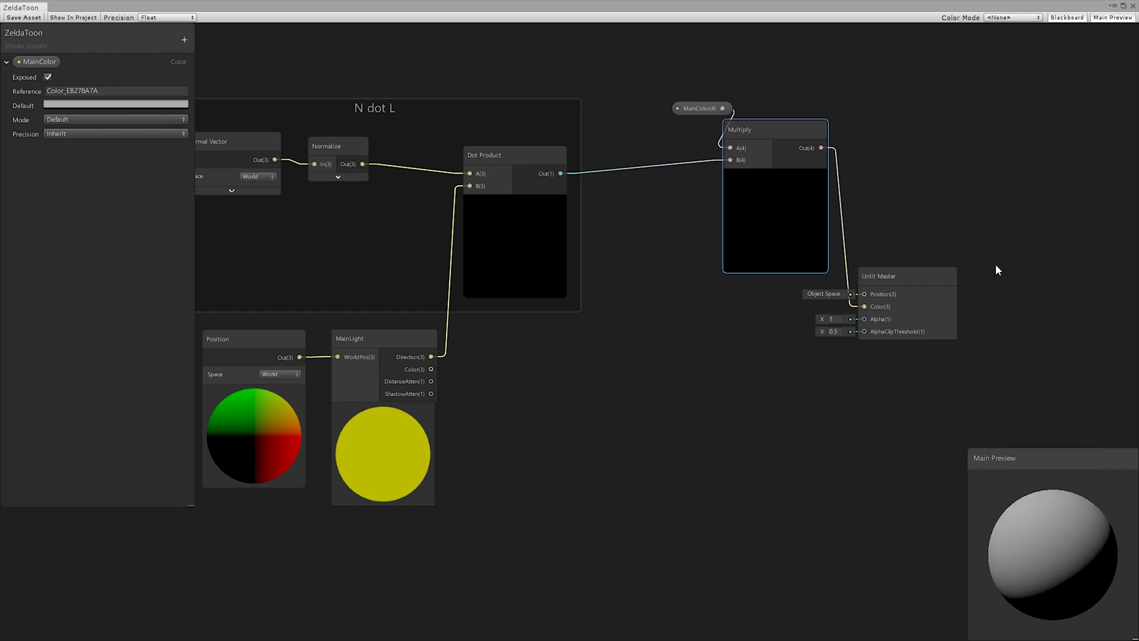
- Replace the Multiply node with a Smoothstep node whose In takes the Dot Product output, setting Edge2 to 0.01
key("Delete")
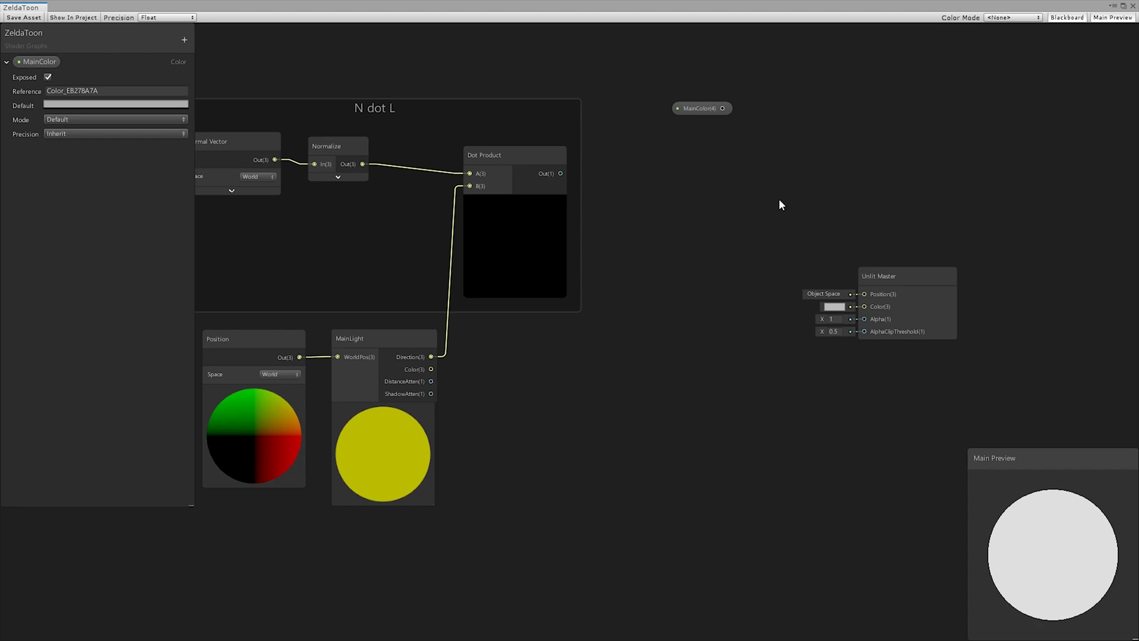
left_click_drag(560, 174, 569, 182)
type("smoo")
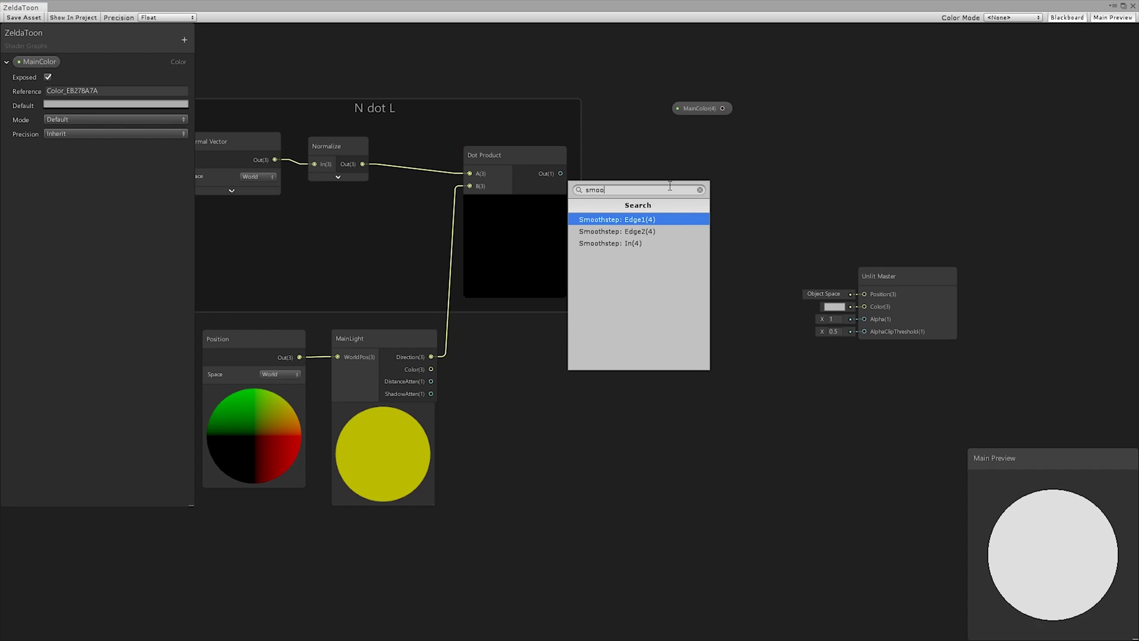
key("Return")
left_click_drag(669, 149, 702, 152)
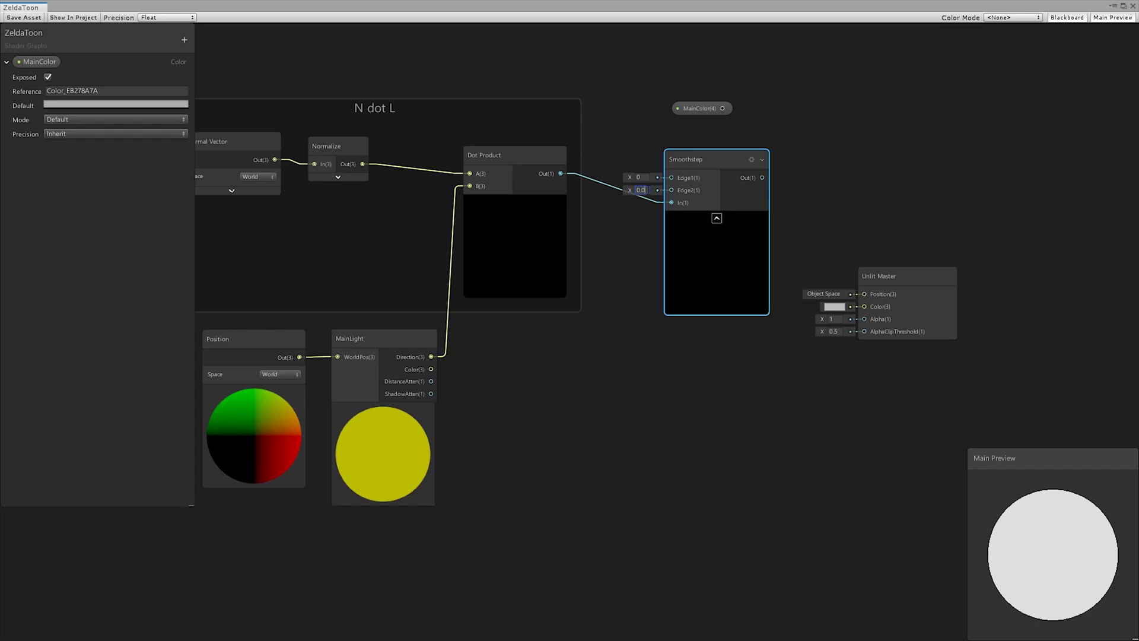
left_click_drag(764, 177, 767, 173)
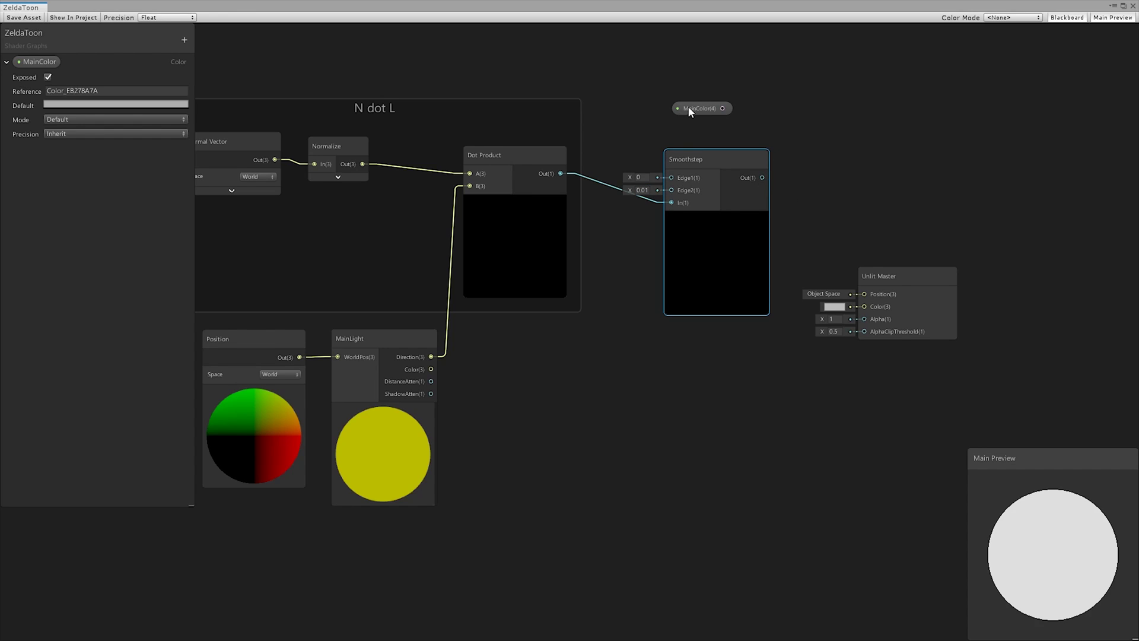
- Spread out the MainColor, Smoothstep and Unlit Master nodes to make room for a Multiply node
left_click_drag(688, 108, 800, 102)
left_click_drag(762, 199, 859, 161)
type("mul")
key("Return")
left_click_drag(949, 148, 825, 329)
middle_click_drag(1029, 335, 989, 287)
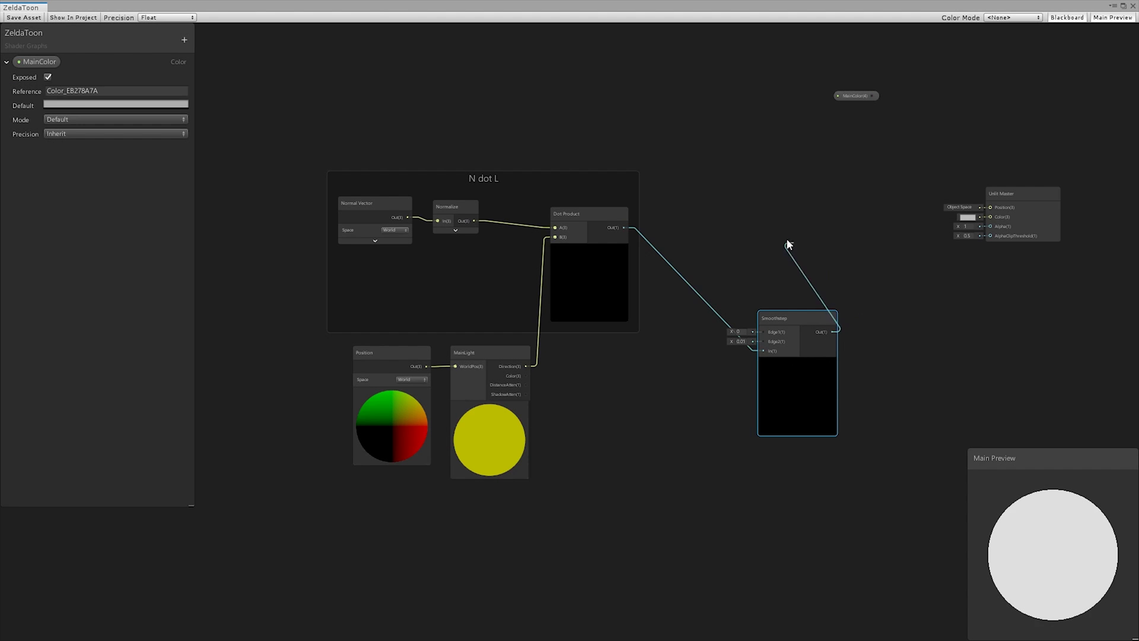
- Add a Multiply node combining MainLight's Color with the Smoothstep output, and move the Smoothstep node clear of it
left_click_drag(789, 245, 788, 243)
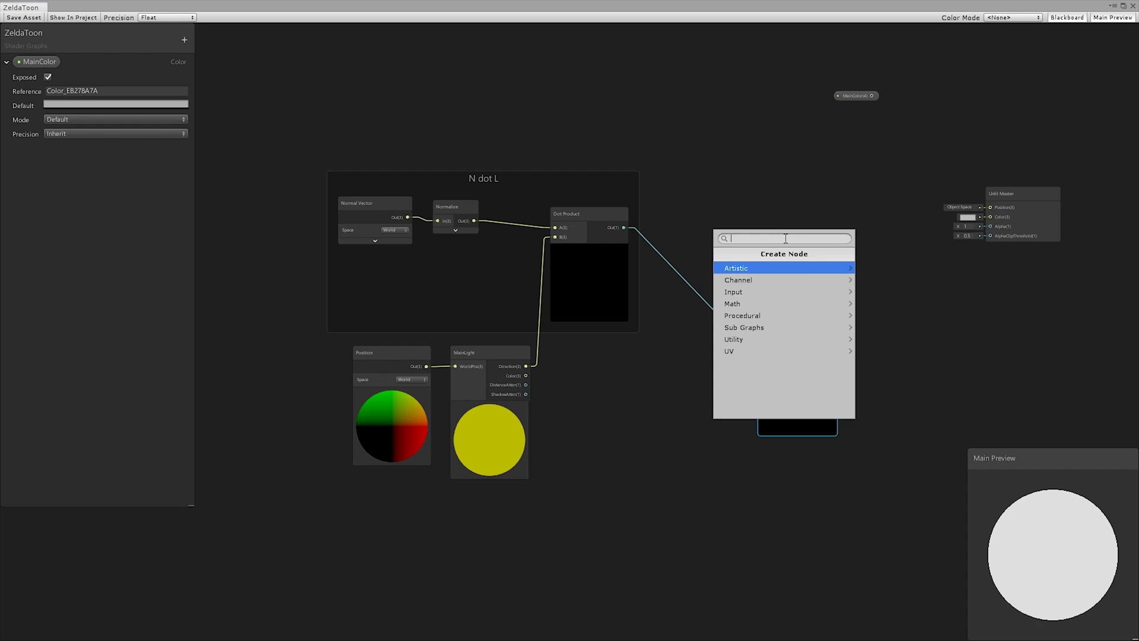
type("multiply")
key("Return")
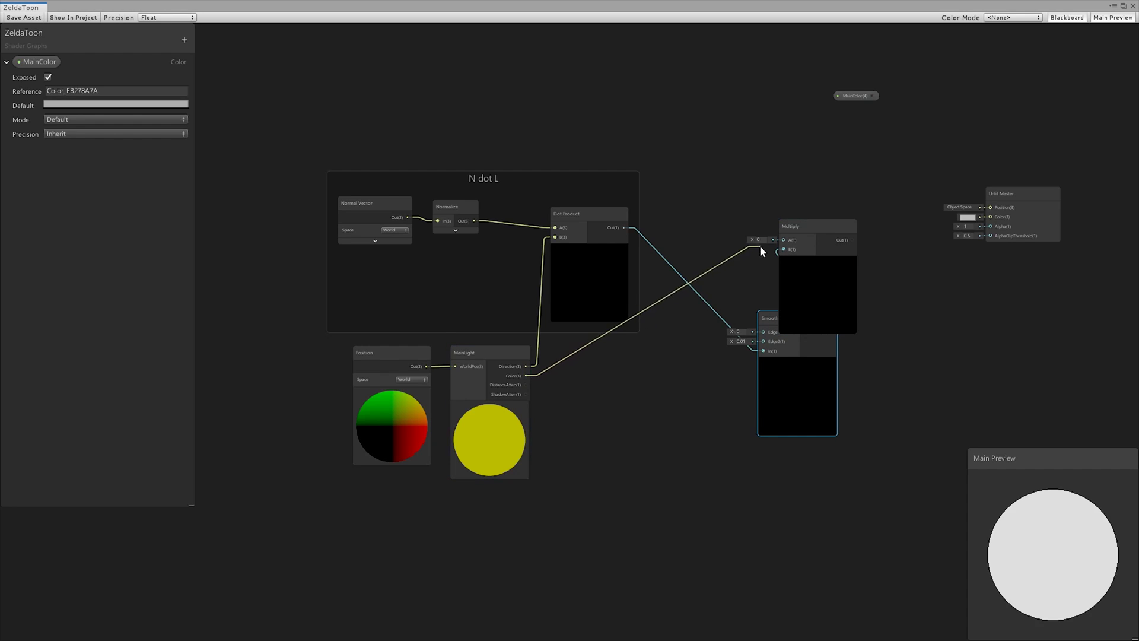
left_click_drag(760, 247, 783, 239)
left_click_drag(766, 317, 688, 338)
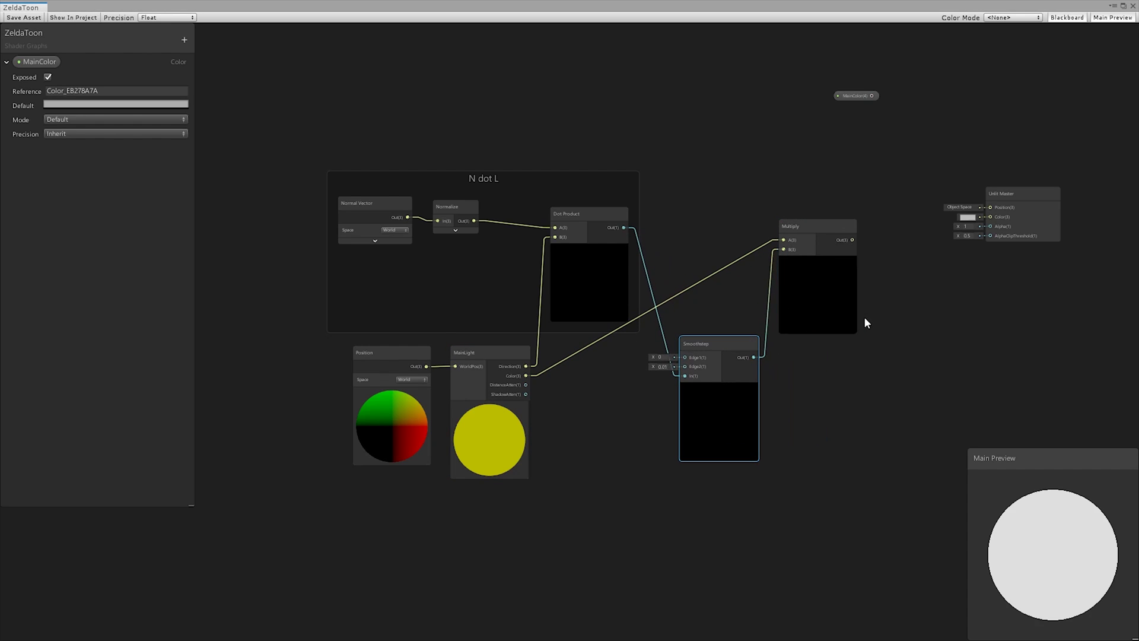
- Add an Add node that combines the AmbientColor property with the Multiply output
right_click(731, 217)
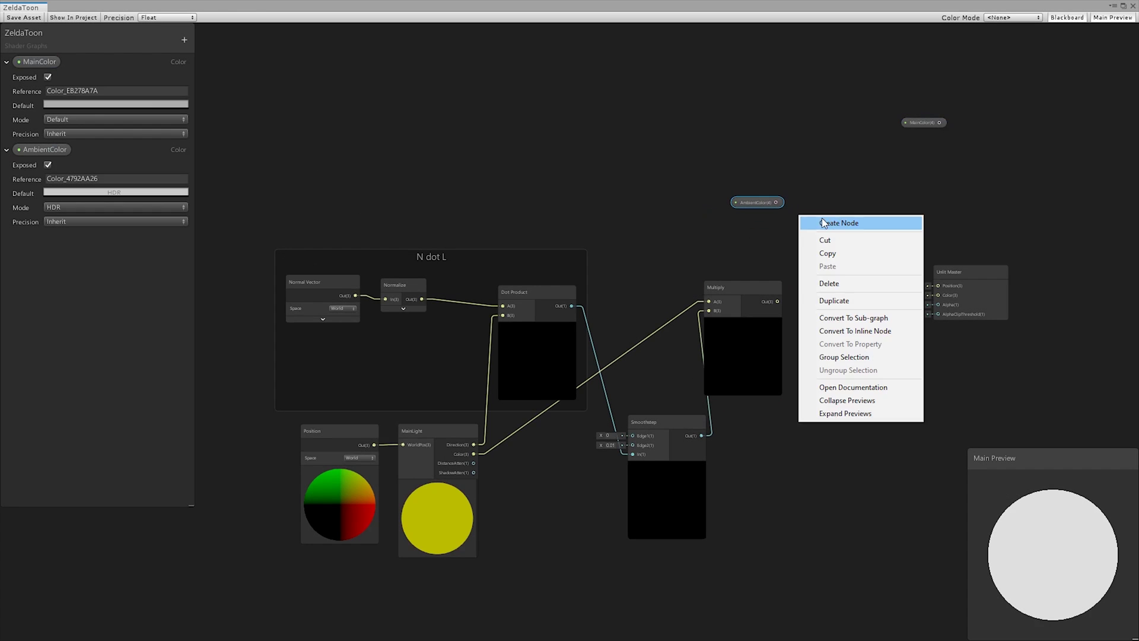
left_click(872, 223)
type("add")
key("Return")
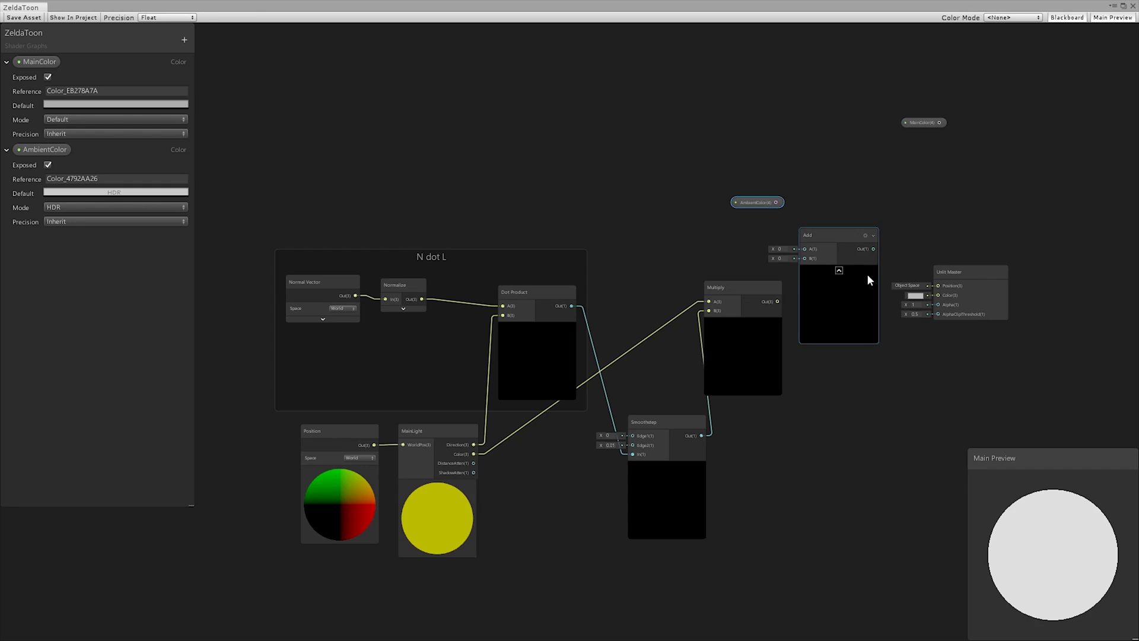
mouse_move(819, 235)
left_mouse_down()
mouse_move(827, 192)
mouse_move(744, 194)
mouse_move(813, 216)
left_mouse_up()
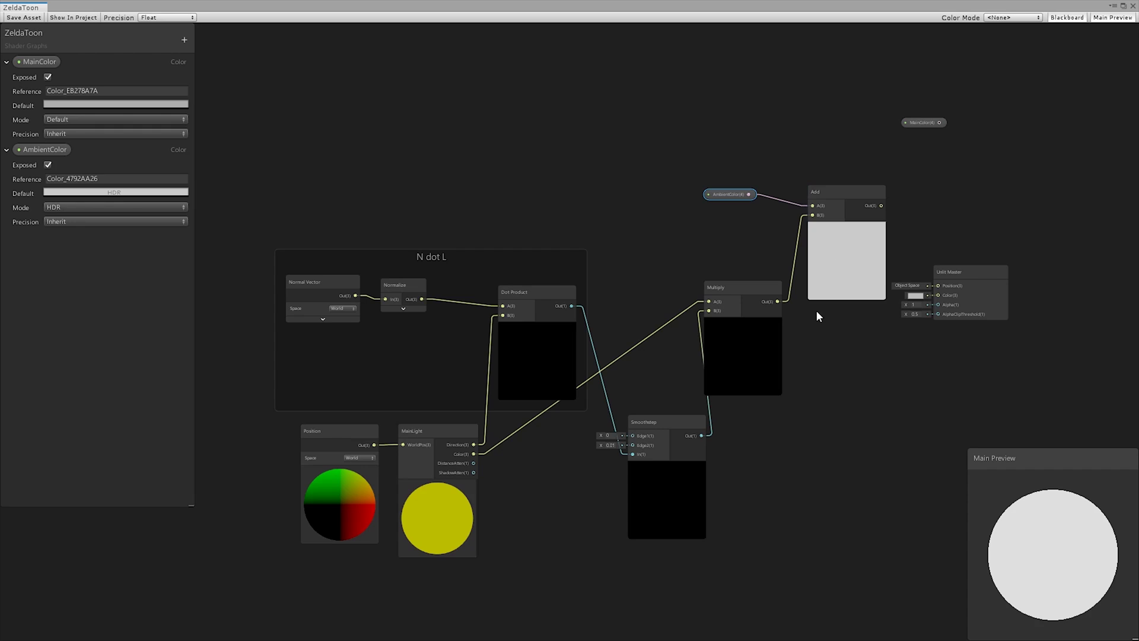
- Add a Multiply node beyond the Add node and bring MainColor next to it as its A input
middle_click_drag(818, 359, 708, 420)
right_click(864, 197)
left_click(889, 205)
type("m")
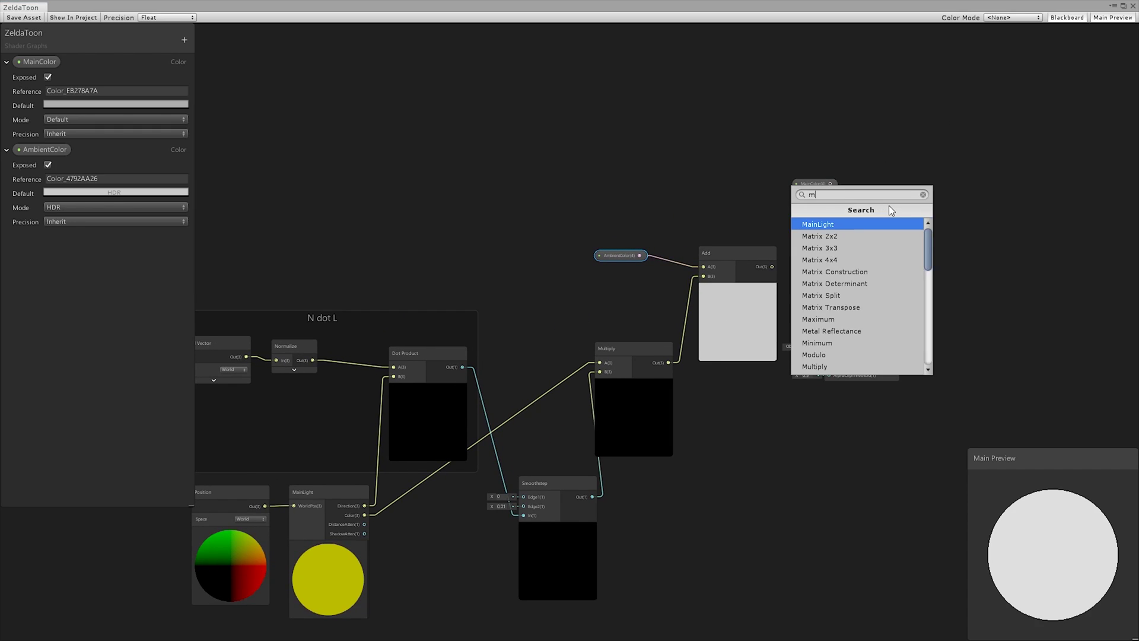
type("ul")
key("Return")
left_click_drag(868, 228, 868, 228)
left_click_drag(803, 156, 951, 251)
left_click_drag(908, 237, 837, 152)
- Move the Unlit Master farther out, connecting the Add output to the new Multiply's B input and that Multiply's result to the Unlit Master's Color
left_click_drag(870, 329, 1085, 241)
left_click_drag(756, 267, 781, 151)
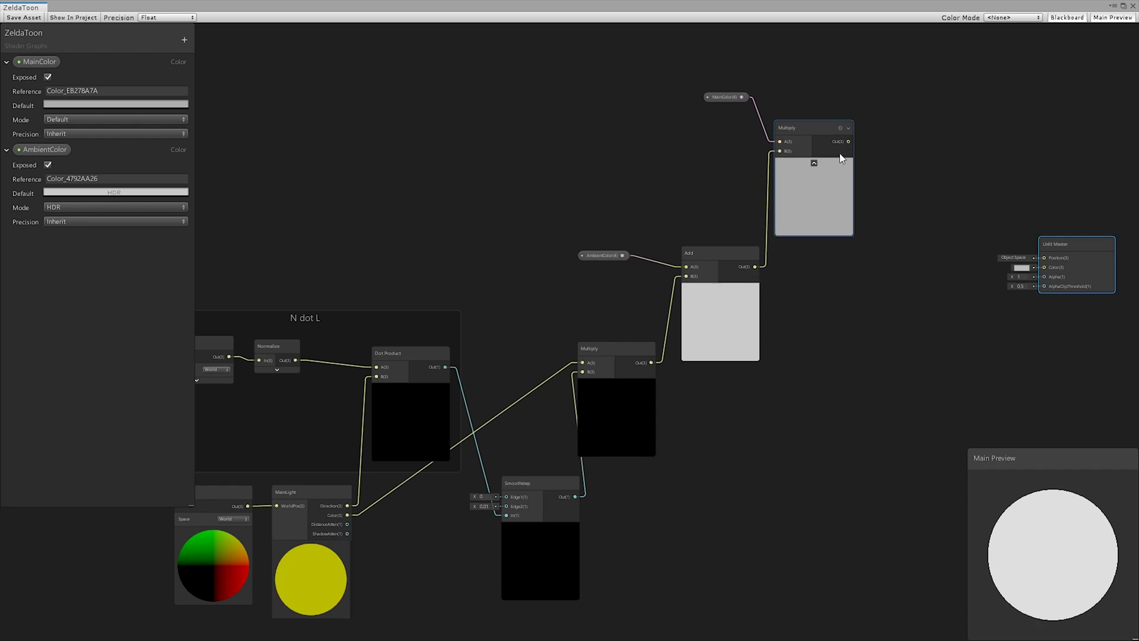
left_click_drag(974, 254, 1044, 267)
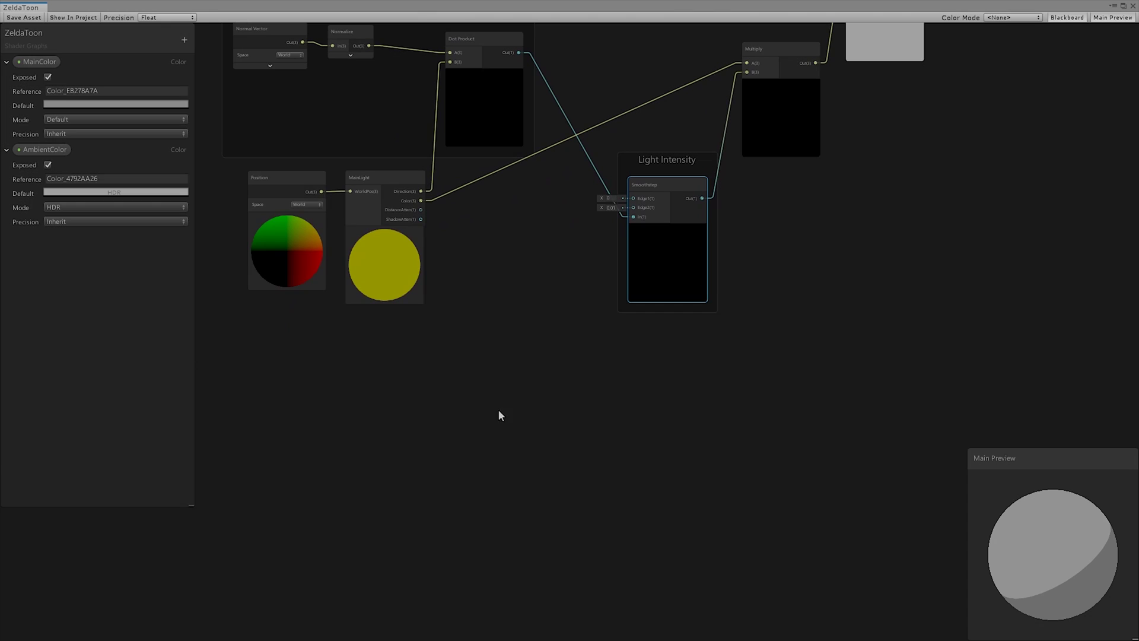
- Add a View Direction node feeding a new Normalize node below the main light nodes, and collapse both previews
right_click(486, 410)
left_click(542, 413)
type("v")
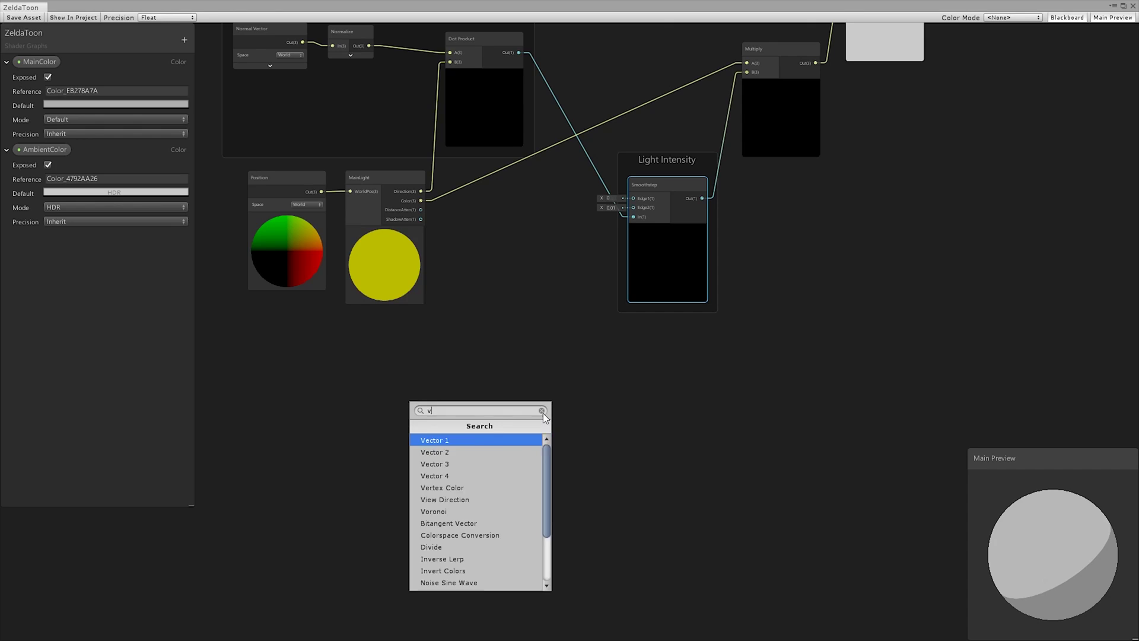
type("ie")
key("Return")
left_click_drag(554, 445, 603, 439)
type("norm")
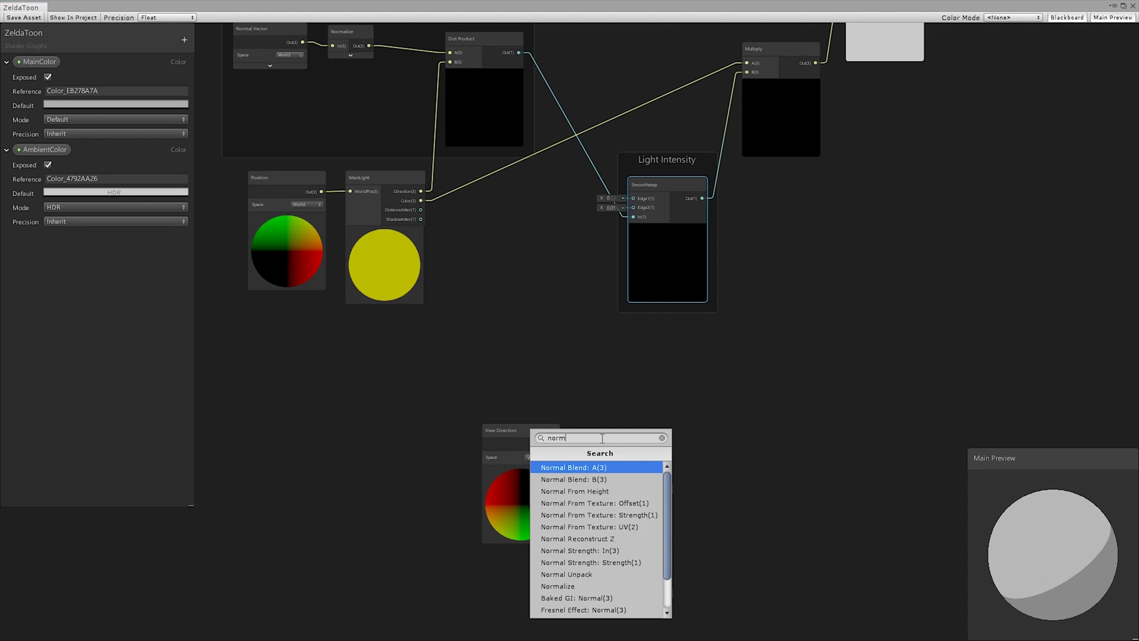
type("alize")
key("Return")
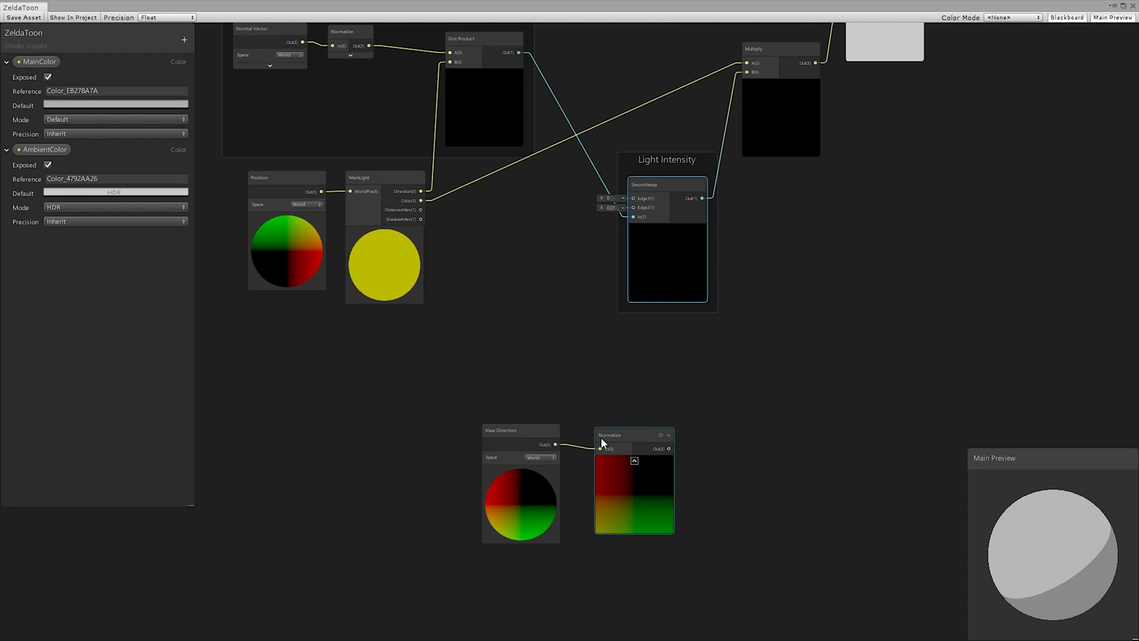
left_click(520, 469)
left_click(632, 459)
- Create an Add node beyond the view direction's Normalize node, with its B input taking the normalized view direction
right_click(688, 427)
left_click(691, 430)
type("add")
key("Return")
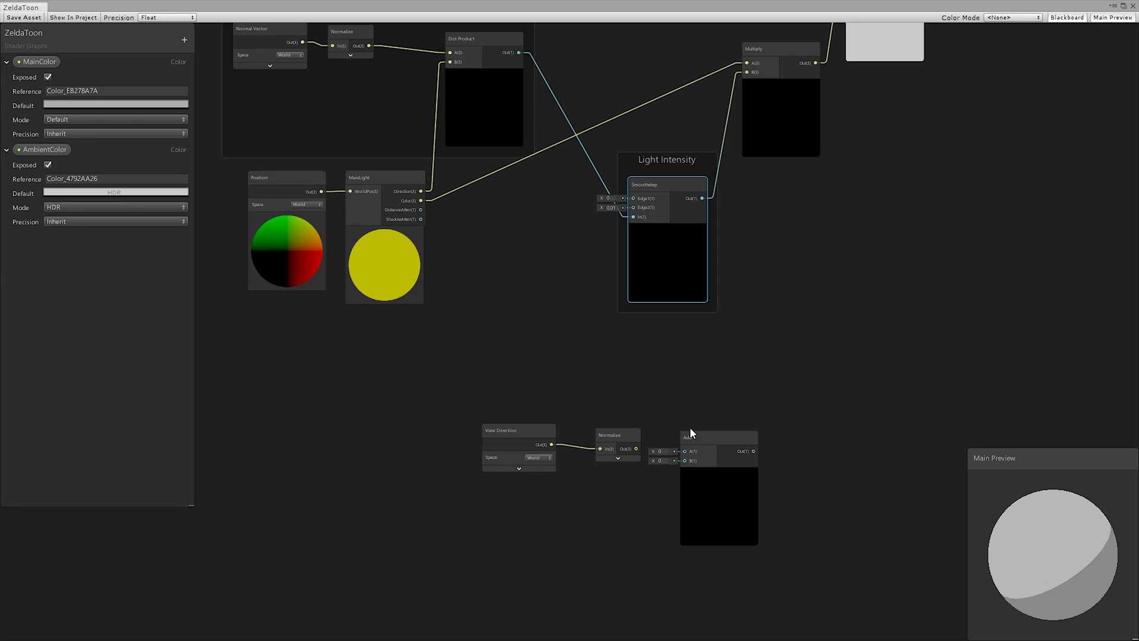
left_click_drag(690, 433, 704, 374)
left_click_drag(636, 449, 699, 402)
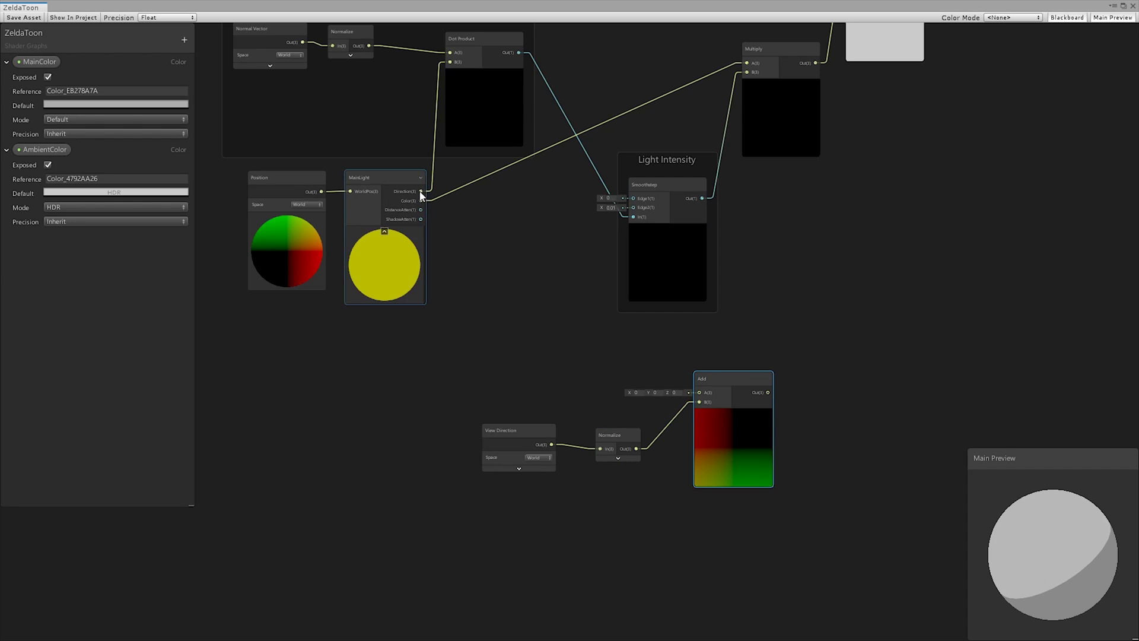
- Connect MainLight's Direction to the Add node's A input and feed the sum into a new Normalize node
left_click_drag(421, 191, 824, 371)
type("normali")
key("Return")
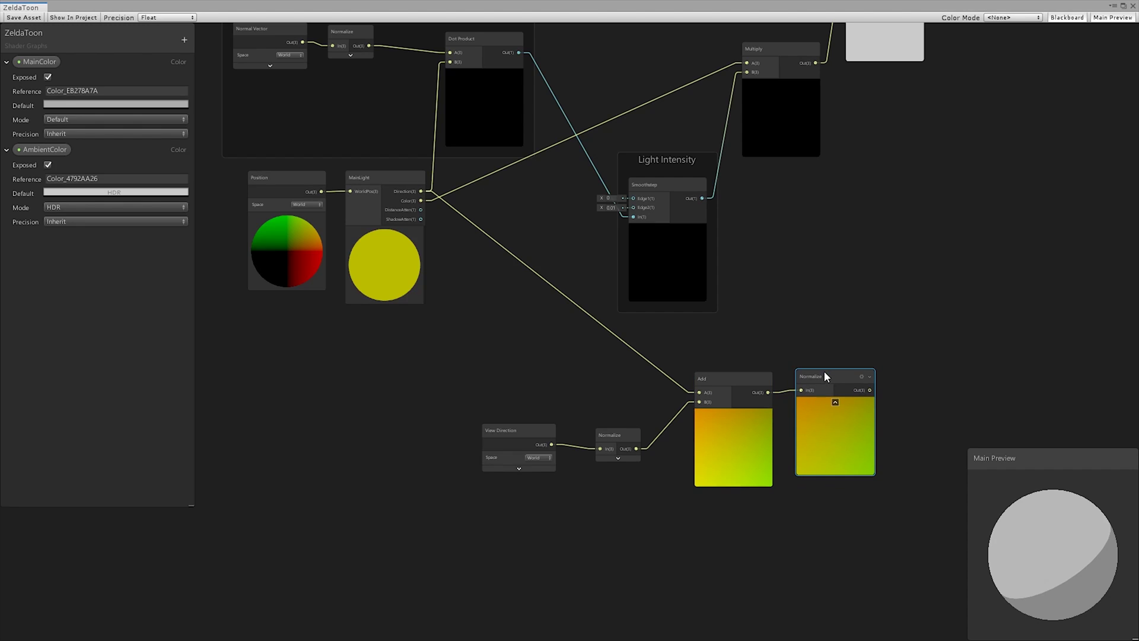
- Collapse the Add node's preview and tidy the View Direction, Normalize and Add nodes into a compact row
left_click(733, 414)
left_click_drag(549, 480, 616, 393)
left_click_drag(930, 388, 522, 433)
left_click_drag(707, 380, 572, 417)
left_click(747, 429)
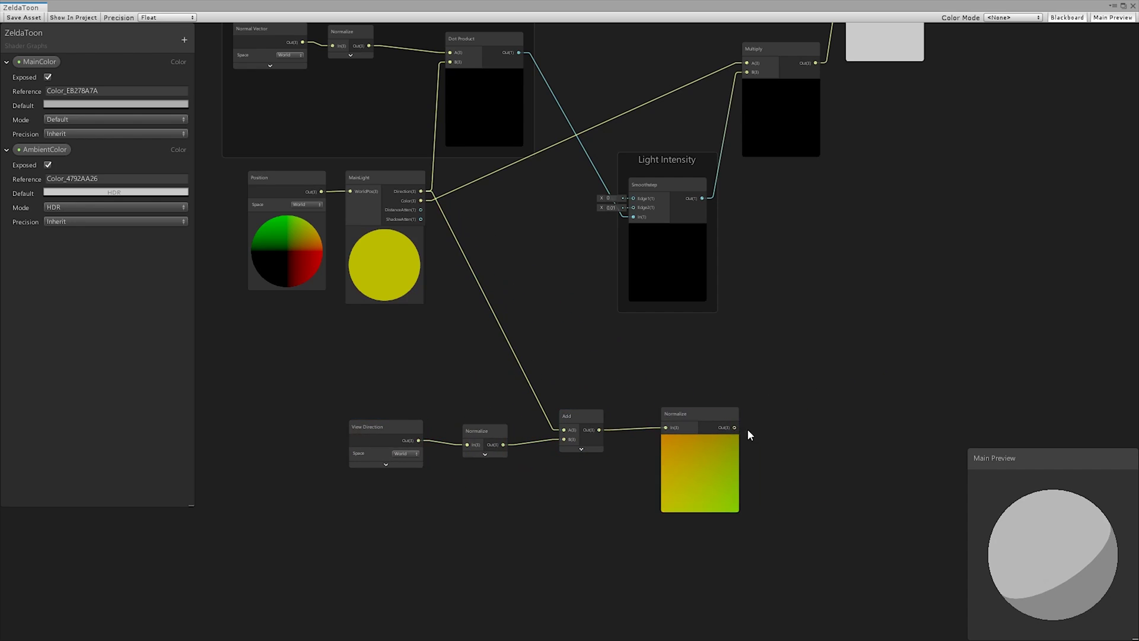
- Add a Dot Product node between the normalized half vector and the normalized Normal Vector
left_click_drag(783, 389, 782, 389)
type("dot")
key("Return")
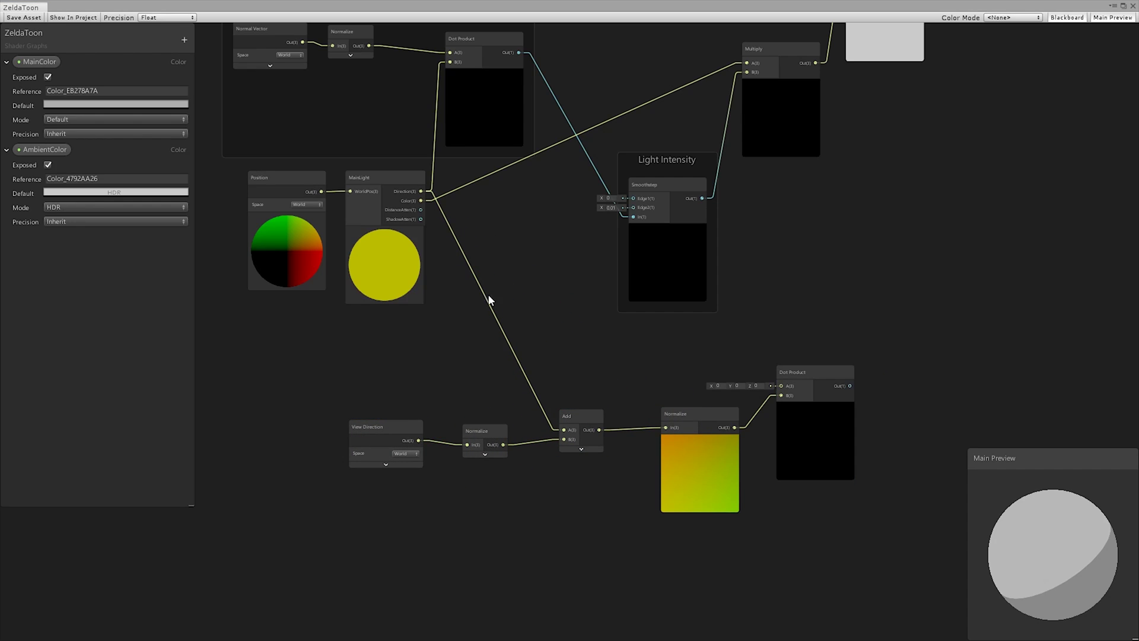
left_click_drag(369, 45, 780, 393)
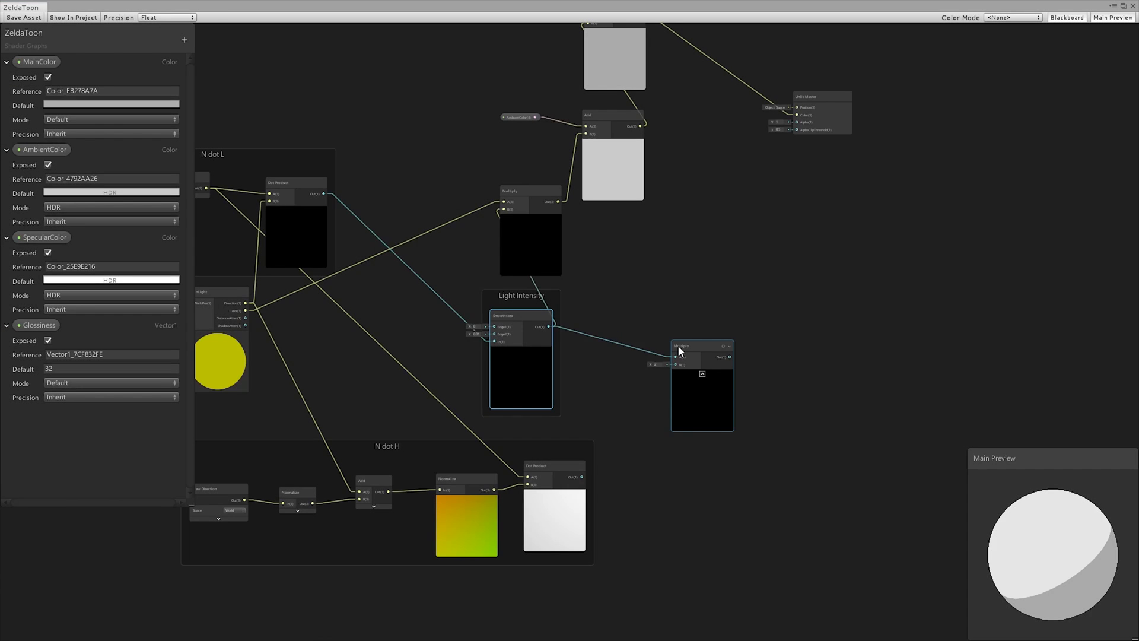
- Connect the N dot H Dot Product to the B input of the light intensity's Multiply, and feed the product into a new Power node
left_click_drag(581, 477, 624, 454)
left_click_drag(669, 362, 675, 364)
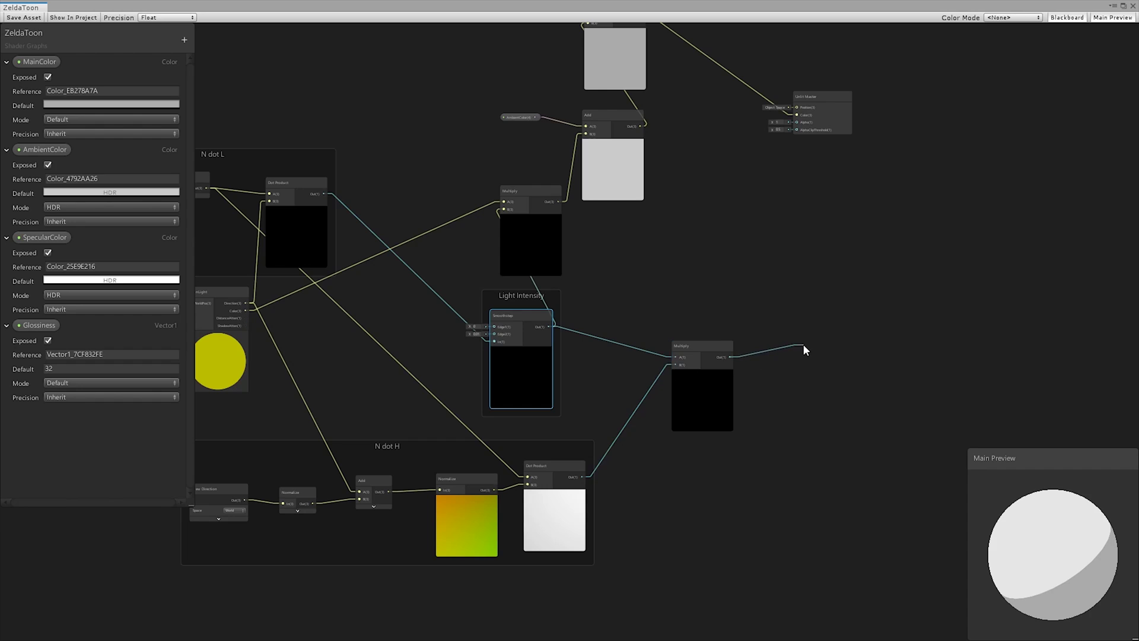
left_click_drag(804, 350, 803, 350)
type("power")
key("Return")
- Add a second Power node with Glossiness as its A input, feeding the first Power node's B input
left_click_drag(837, 363, 774, 463)
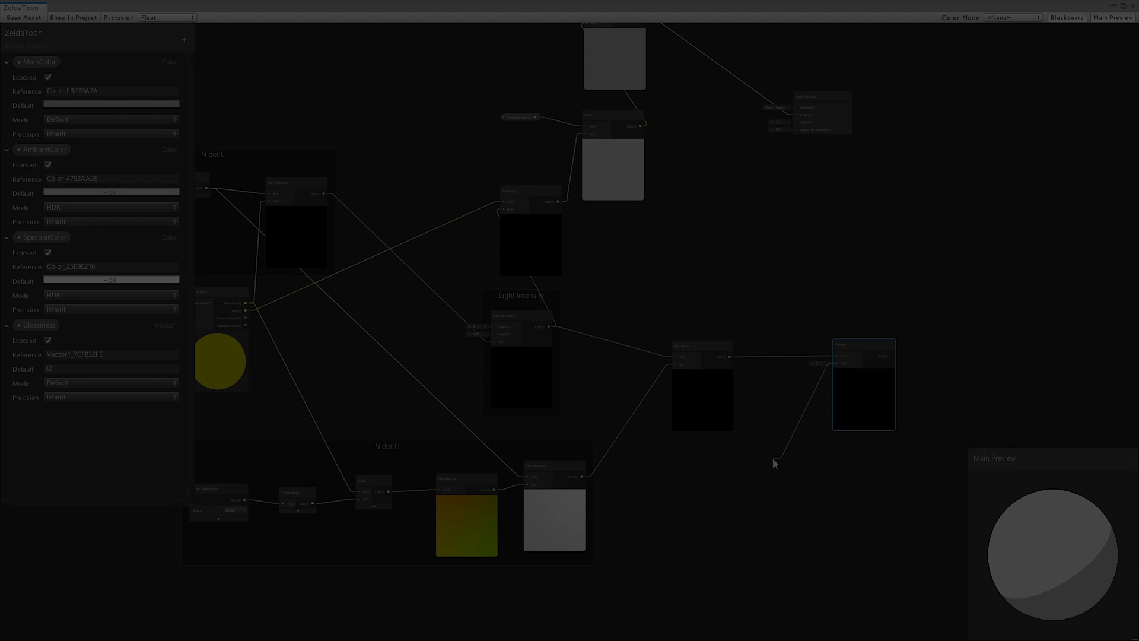
type("power")
key("Return")
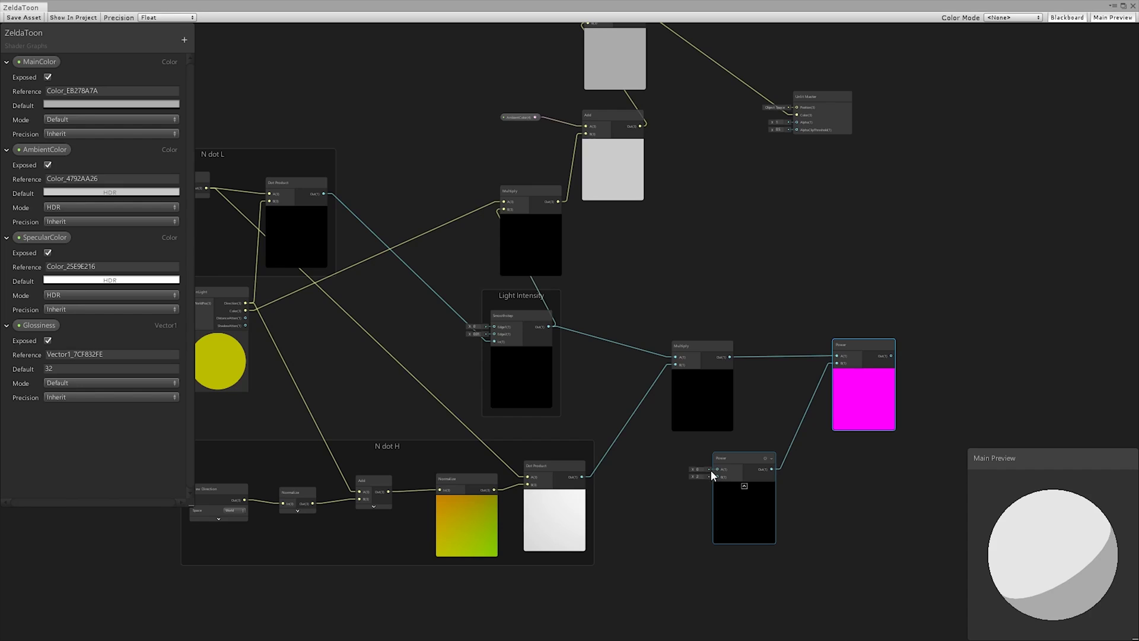
left_click_drag(715, 469, 771, 450)
type("glo")
key("Return")
left_click_drag(674, 468, 710, 451)
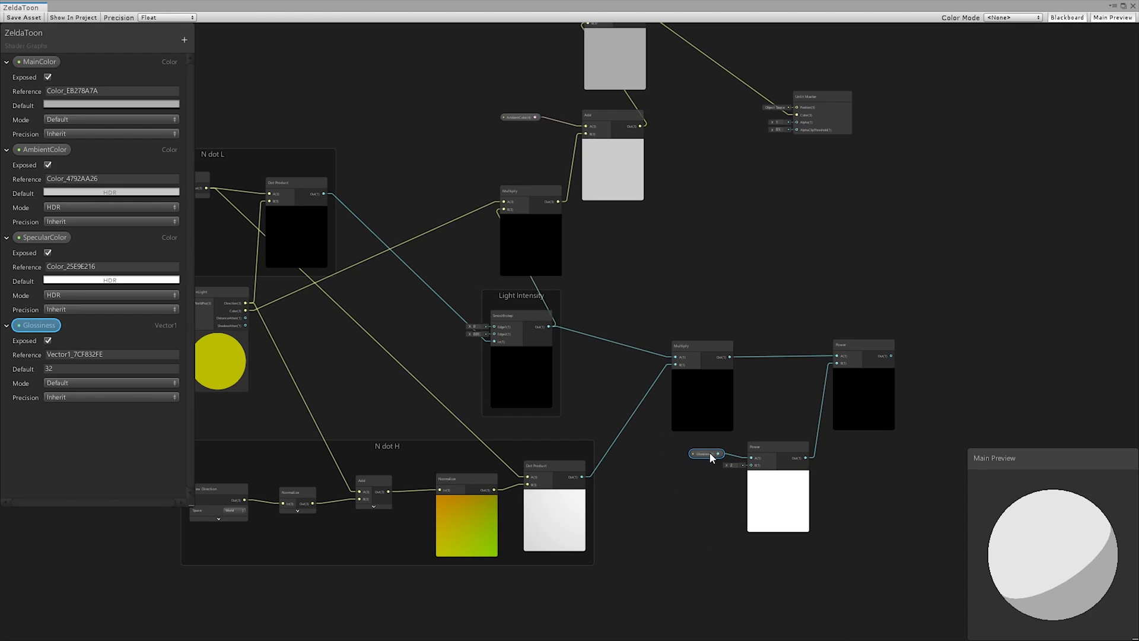
- Add a Smoothstep node whose In takes the output of the first Power node
middle_click_drag(894, 339, 775, 354)
left_click_drag(770, 371, 802, 295)
type("smo")
key("Down")
key("Down")
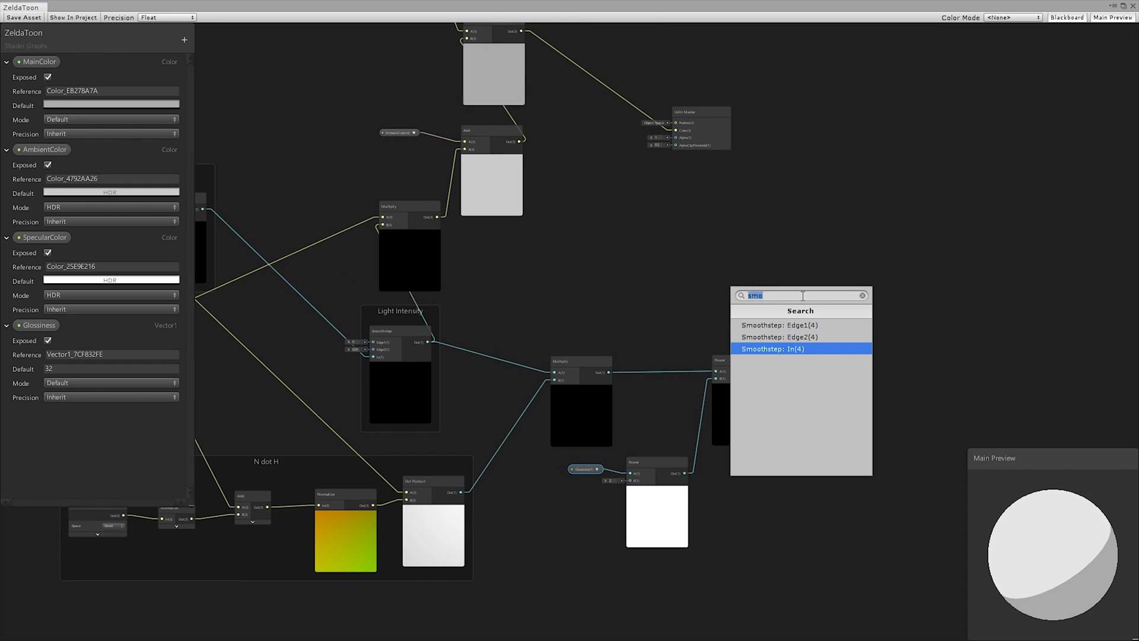
key("Return")
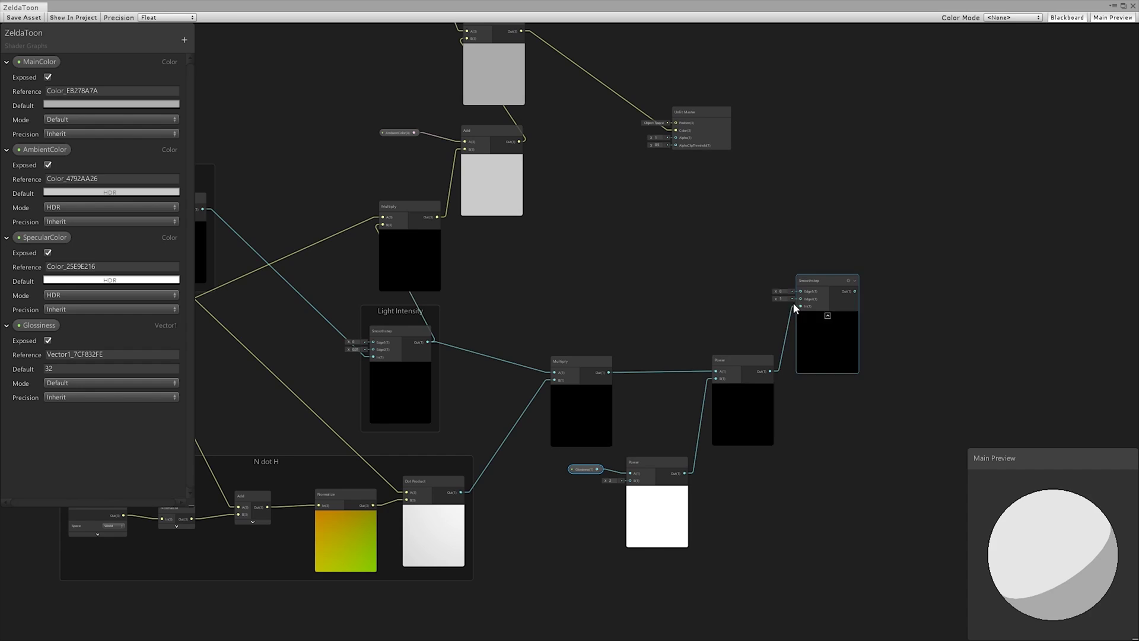
- Set the new Smoothstep's Edge1 to 0.005 and Edge2 to 0.01
scroll(867, 310, "up", 5)
type("0.0")
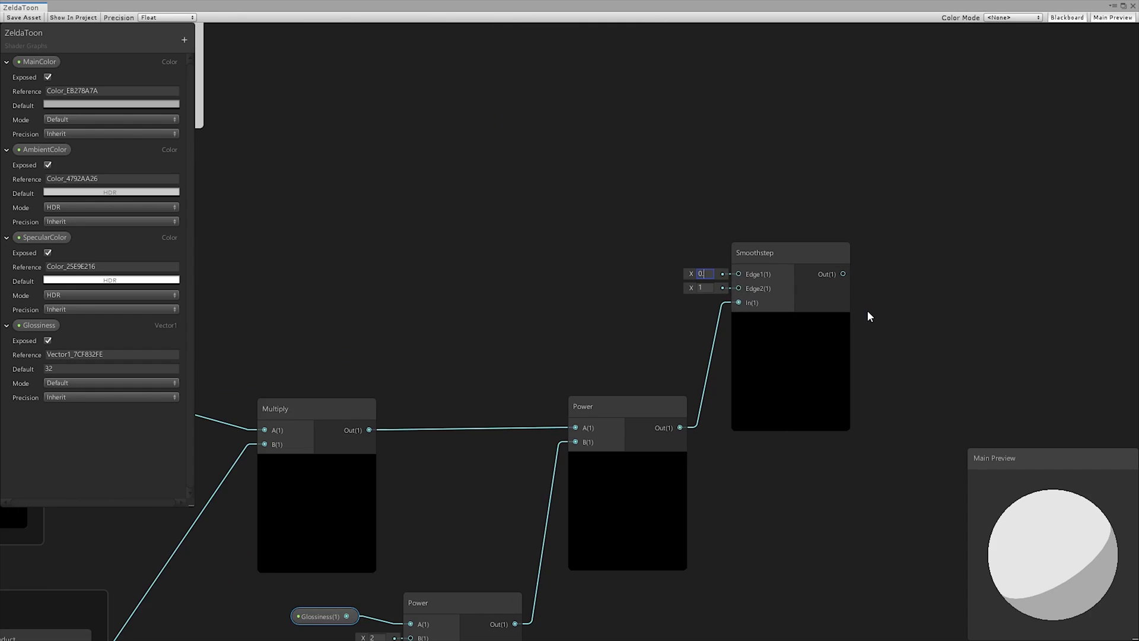
type("05")
left_click(709, 288)
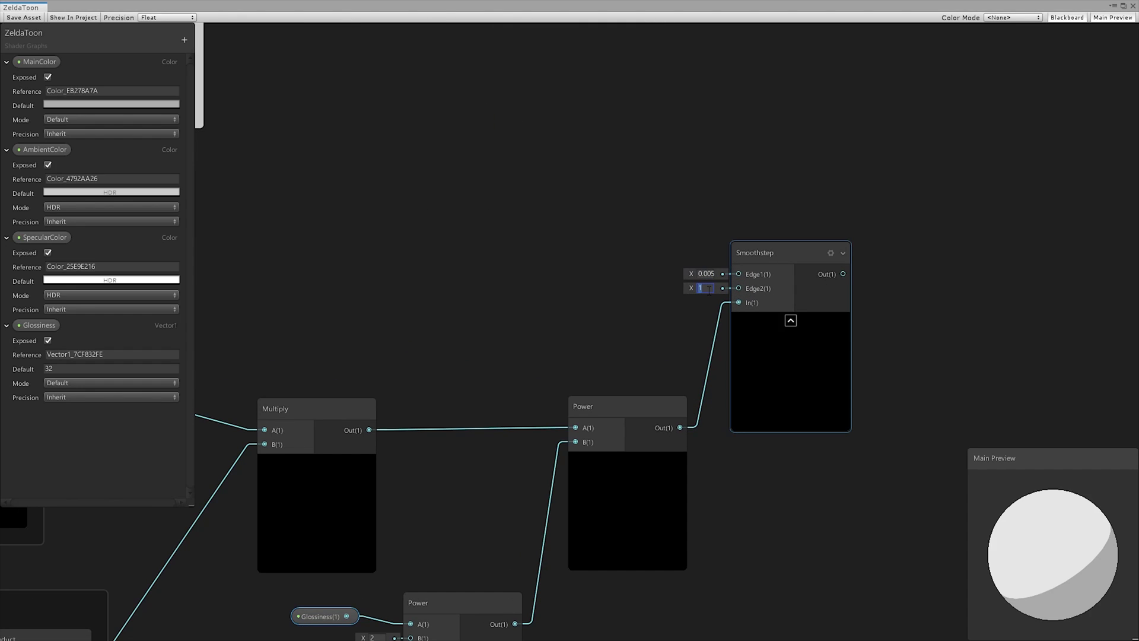
type("0.01")
- Add a Multiply node combining the SpecularColor property with the specular Smoothstep output
scroll(587, 289, "down", 4)
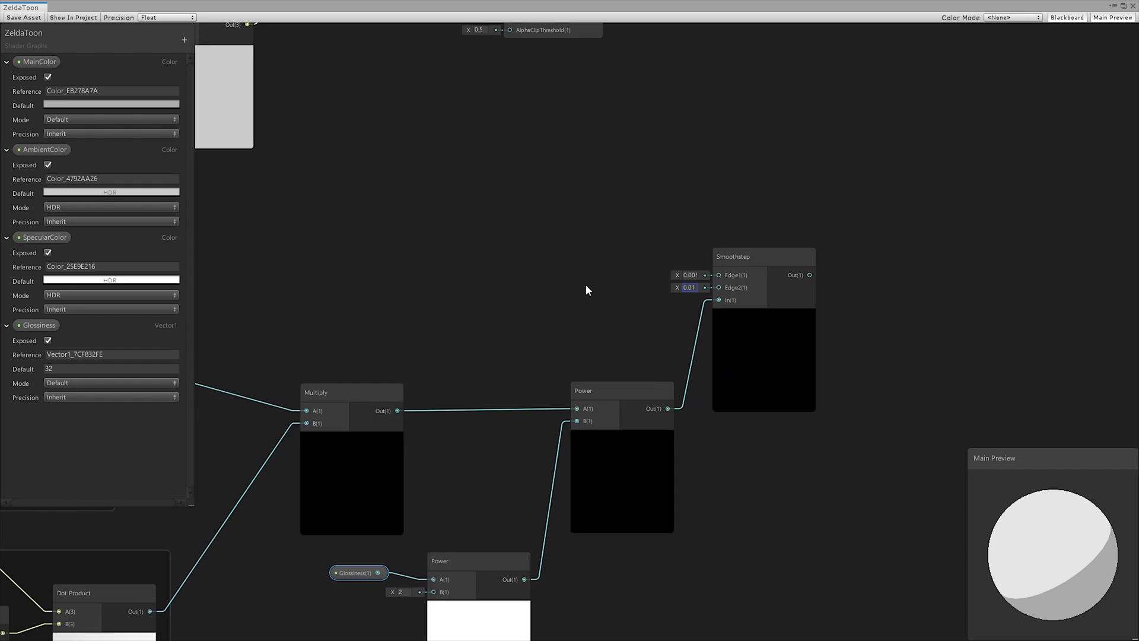
scroll(586, 290, "down", 2)
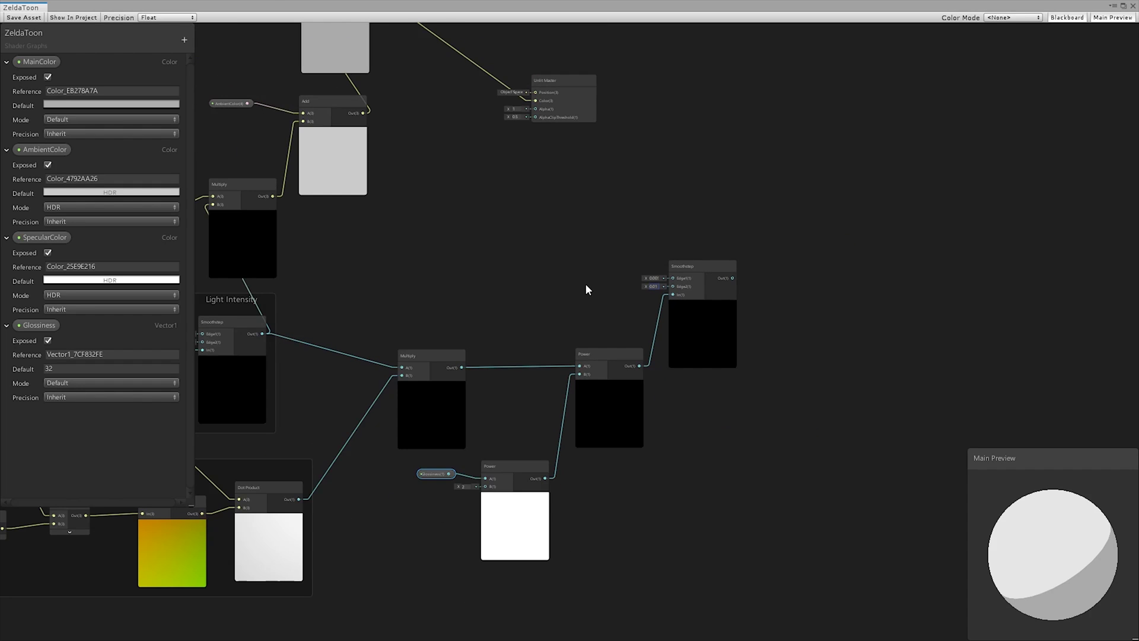
key("space")
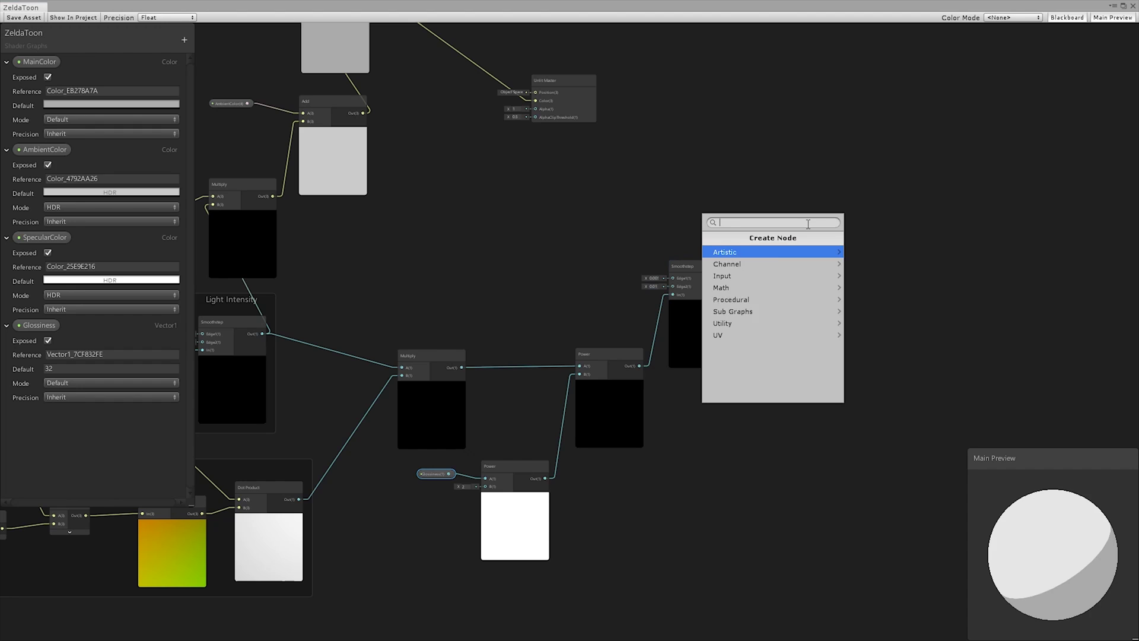
type("multiply")
key("Return")
left_click_drag(771, 224, 688, 222)
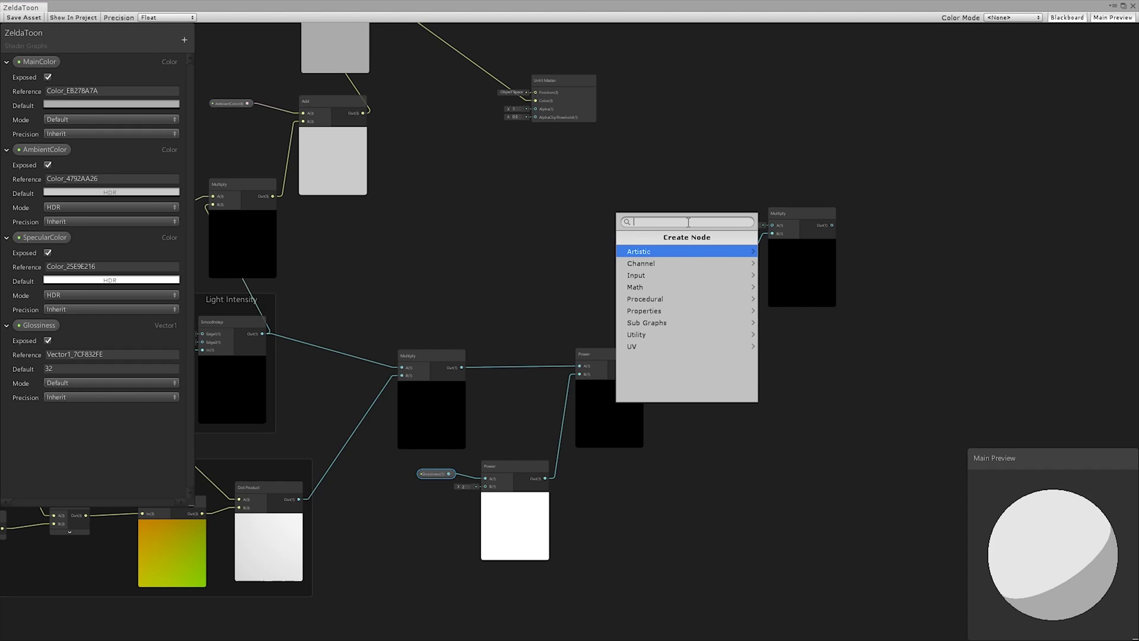
type("smooth")
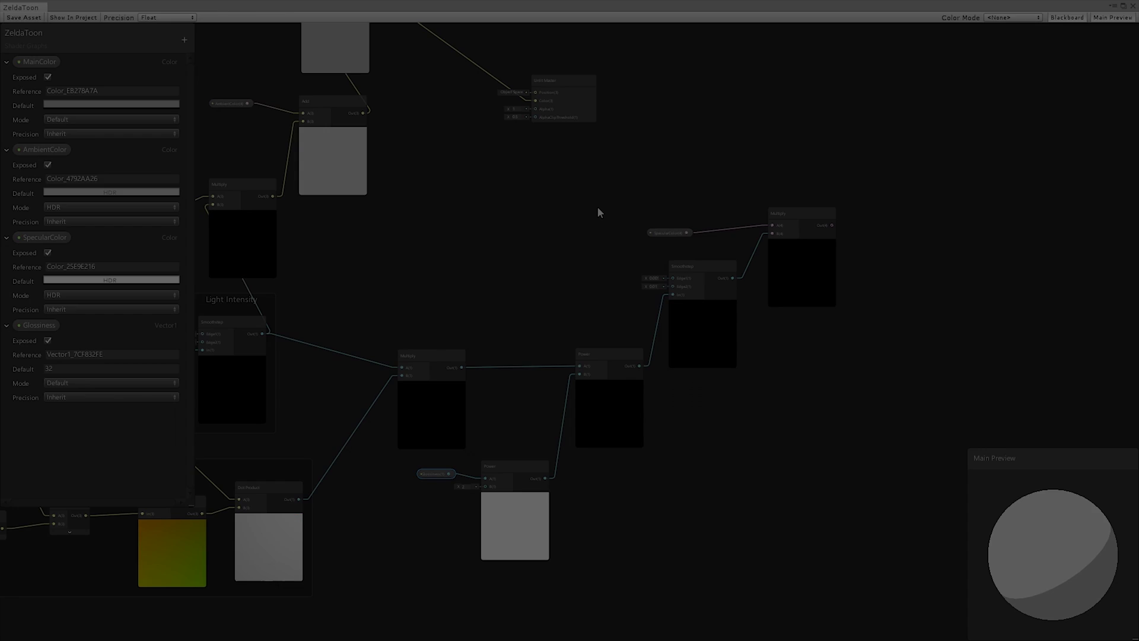
- Insert an Add node that sums the ambient Add output with the specular Multiply output and feeds the MainColor Multiply
right_click(683, 243)
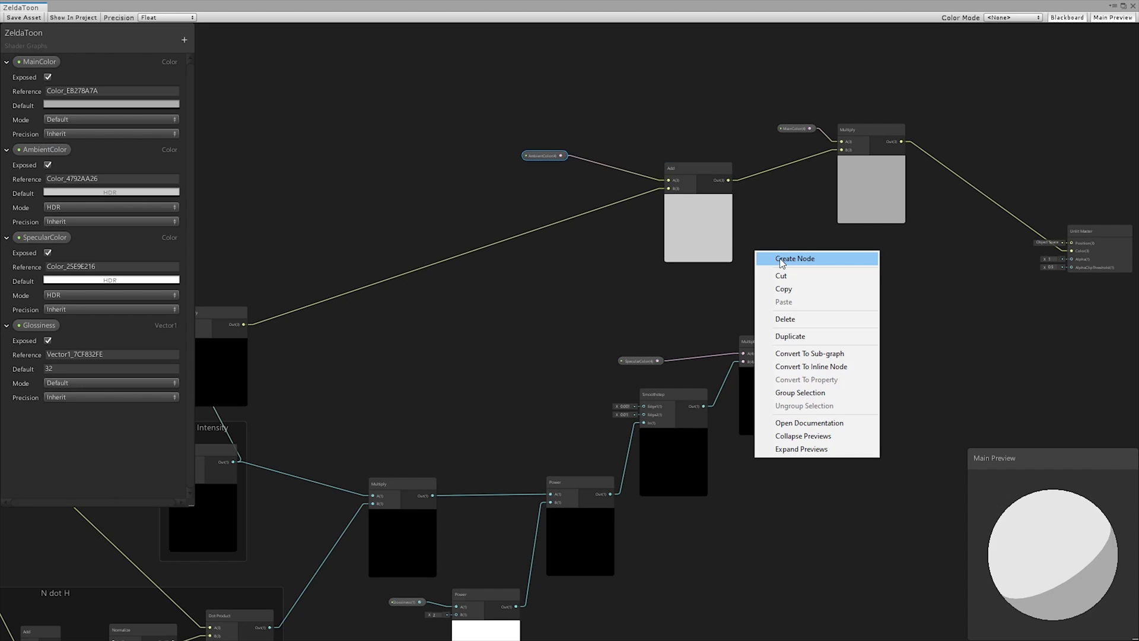
left_click(789, 260)
type("add")
key("Return")
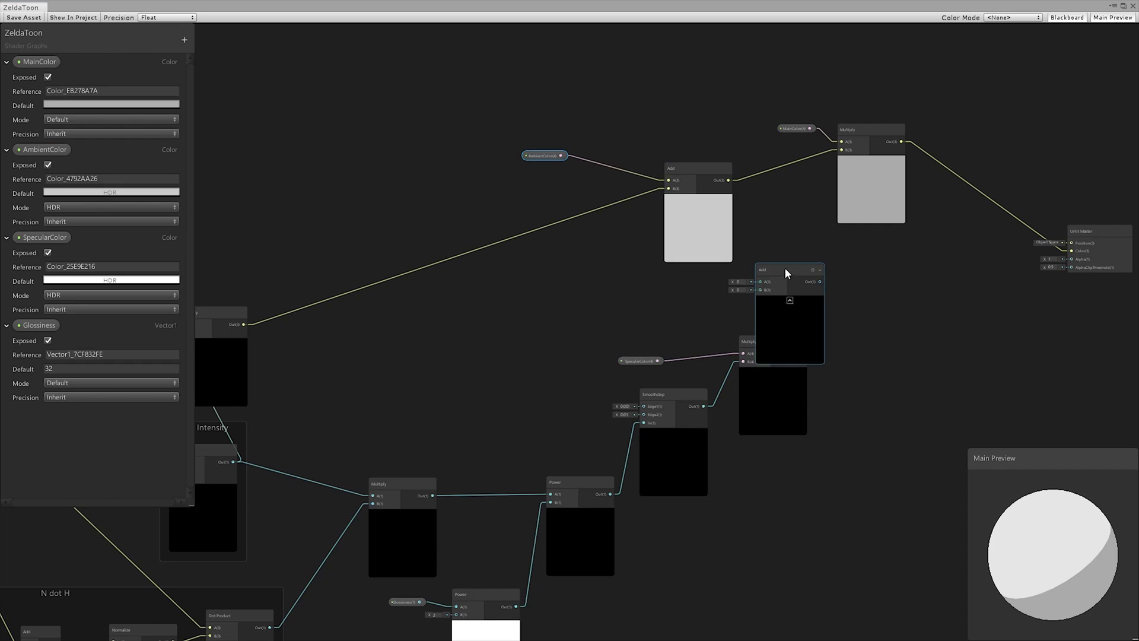
left_click_drag(785, 268, 869, 274)
left_click_drag(803, 353, 843, 288)
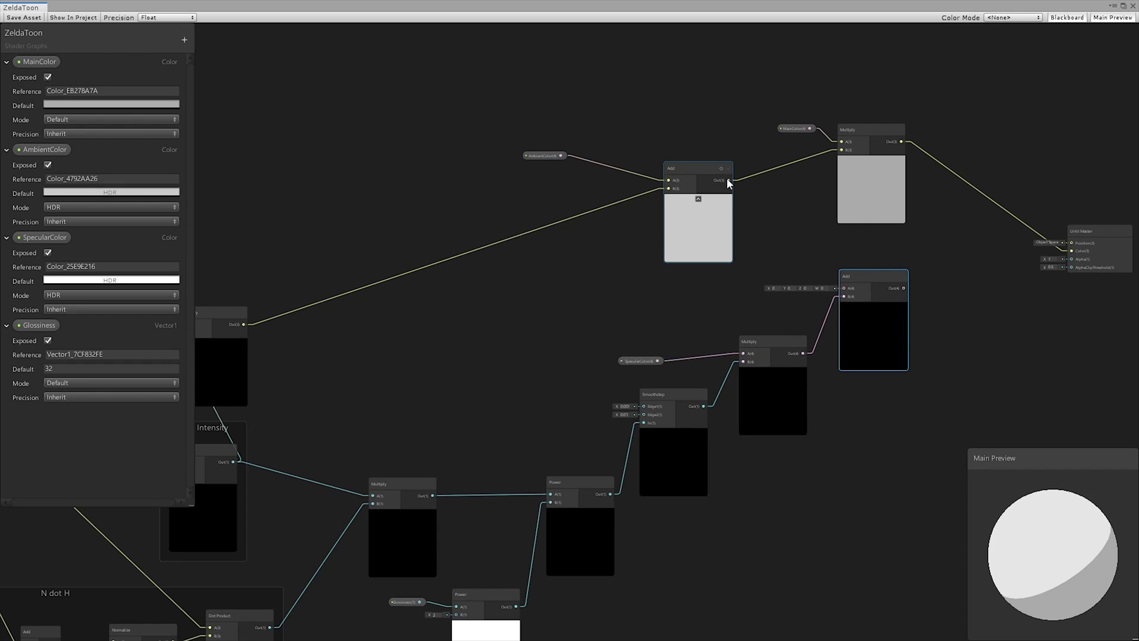
left_click_drag(729, 180, 841, 150)
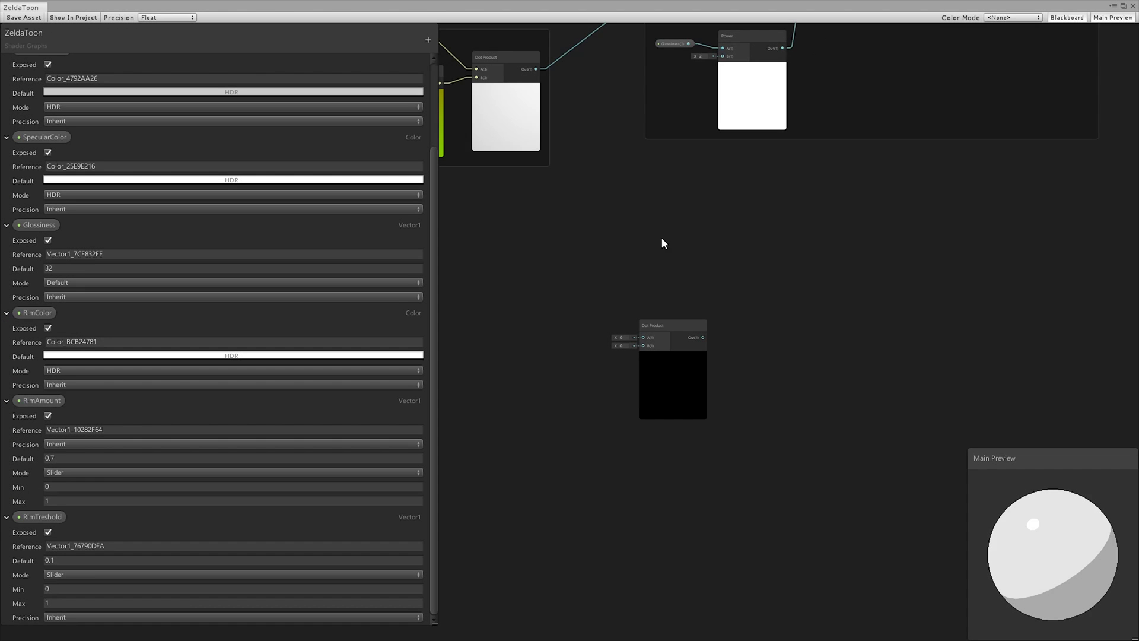
- Connect the normalized normal vector to the new Dot Product's A input and the normalized view direction to its B input
middle_click_drag(661, 239, 885, 248)
middle_click_drag(624, 185, 677, 166)
left_click_drag(517, 88, 919, 334)
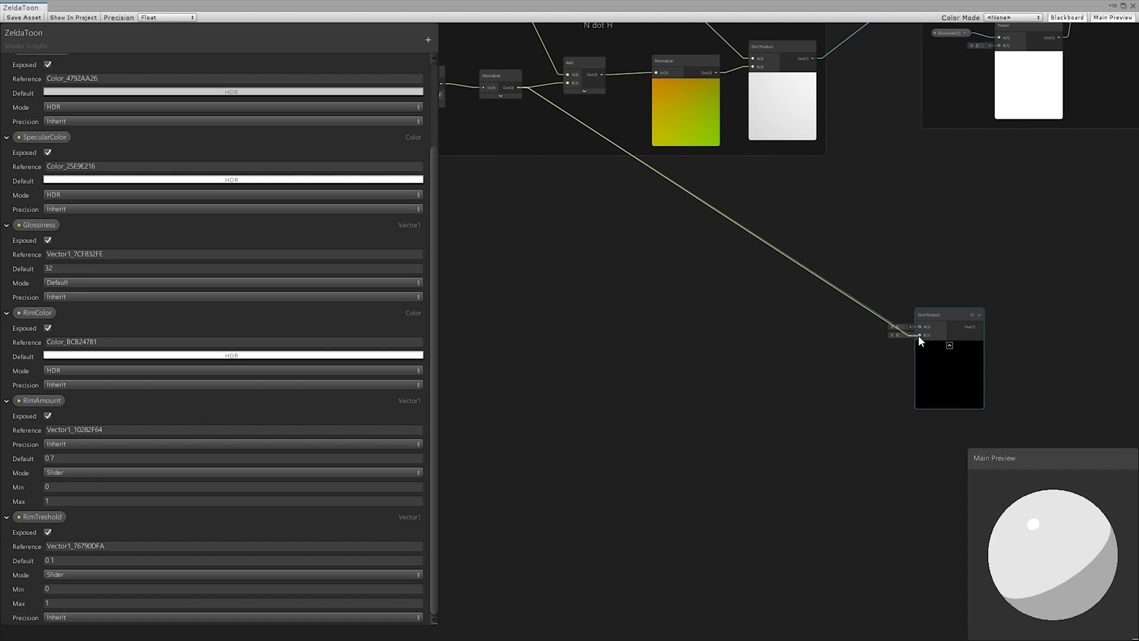
scroll(771, 273, "down", 3)
middle_click_drag(800, 329, 814, 407)
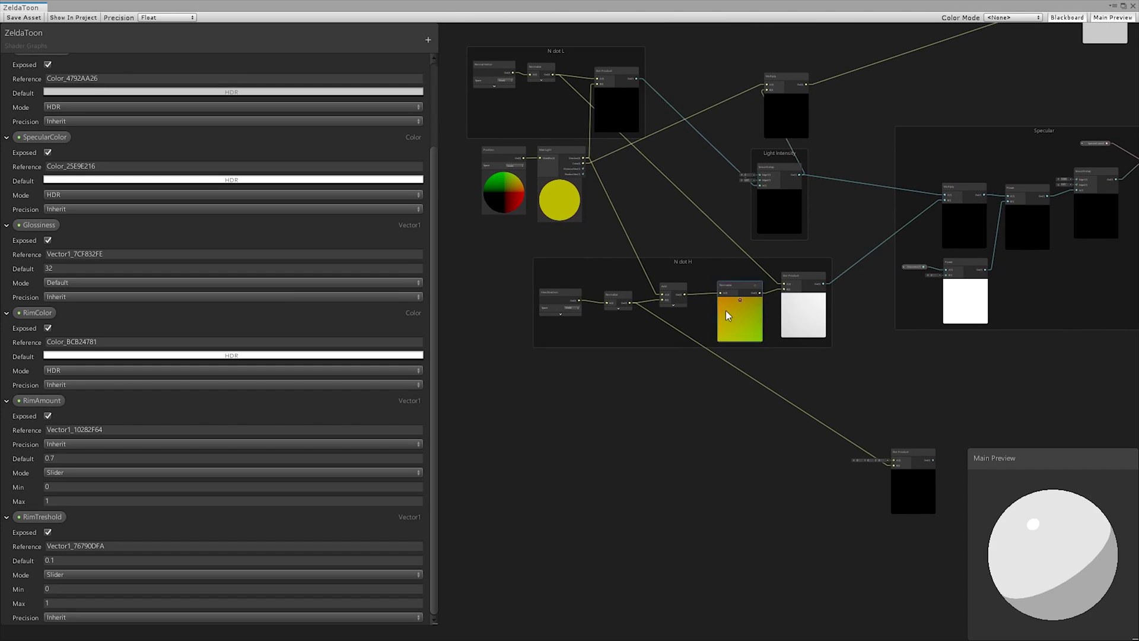
left_click_drag(553, 82, 877, 463)
middle_click_drag(944, 483, 766, 339)
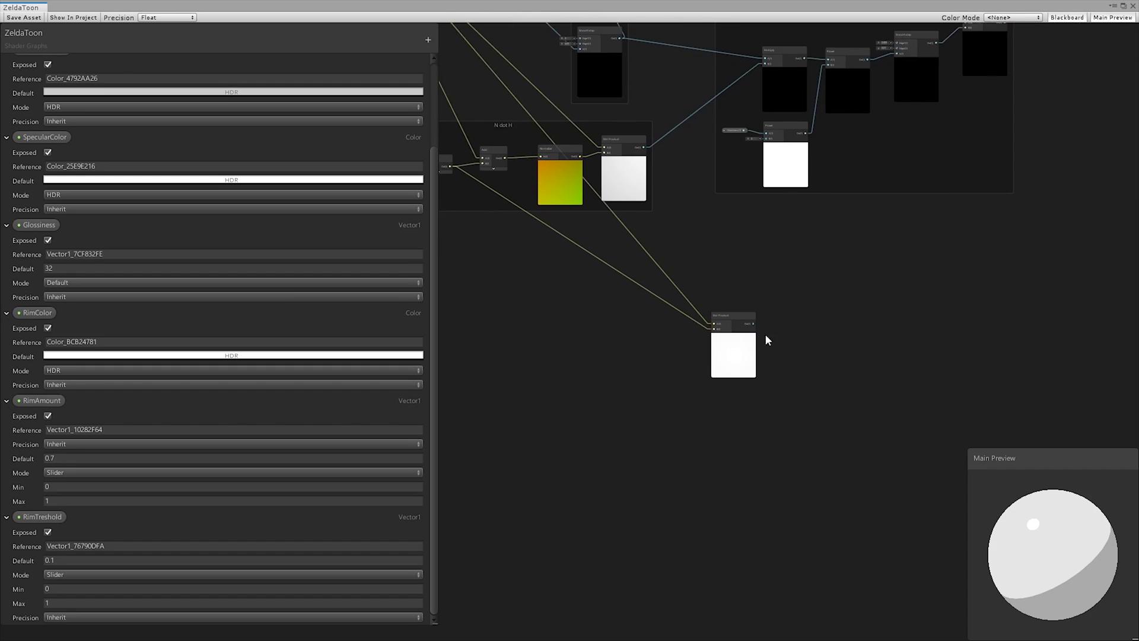
- Add a Subtract node whose B input takes the new Dot Product's output
scroll(766, 339, "up", 4)
left_click_drag(741, 309, 767, 315)
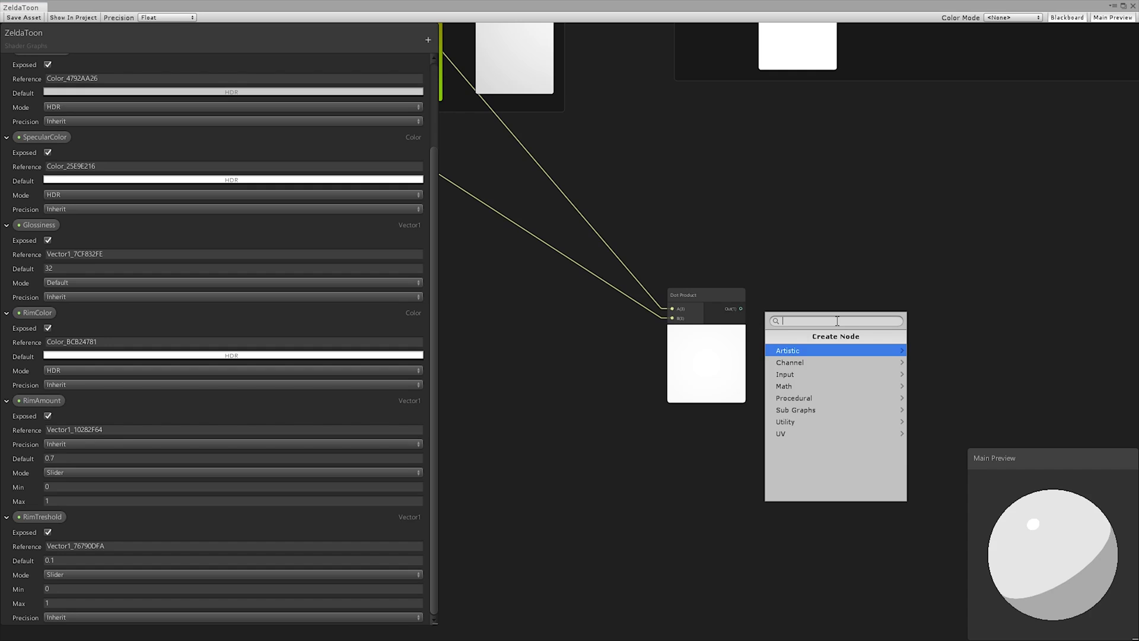
type("subtract")
key("Return")
left_click_drag(837, 310, 827, 299)
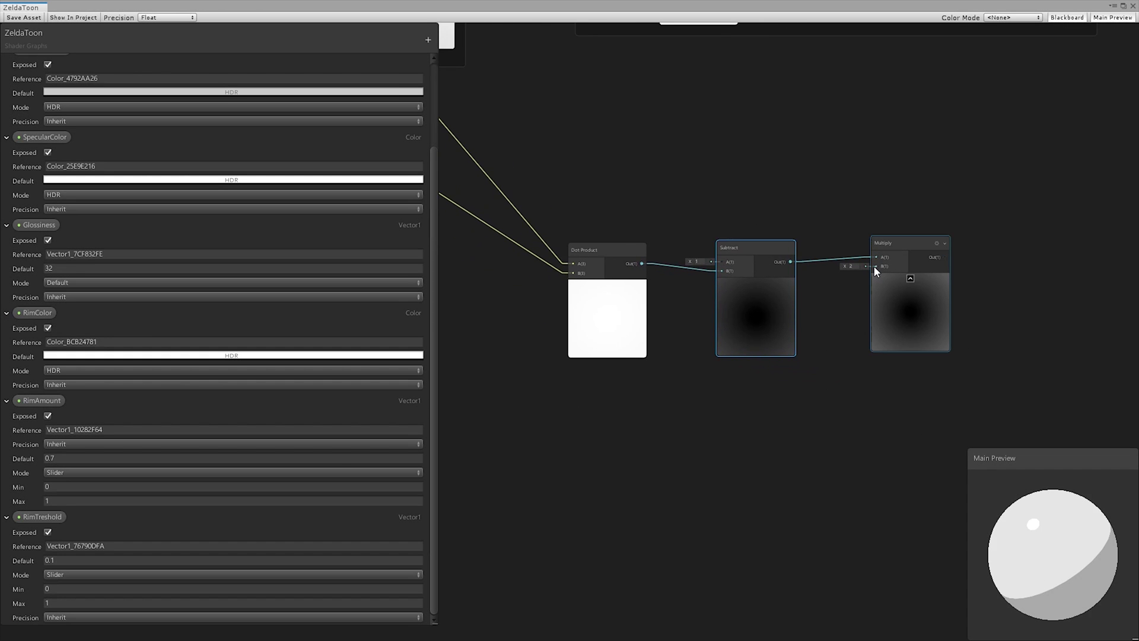
- Add a Power node whose output feeds the B input of the Multiply following the Subtract node
left_click_drag(876, 271, 800, 410)
type("power")
key("Return")
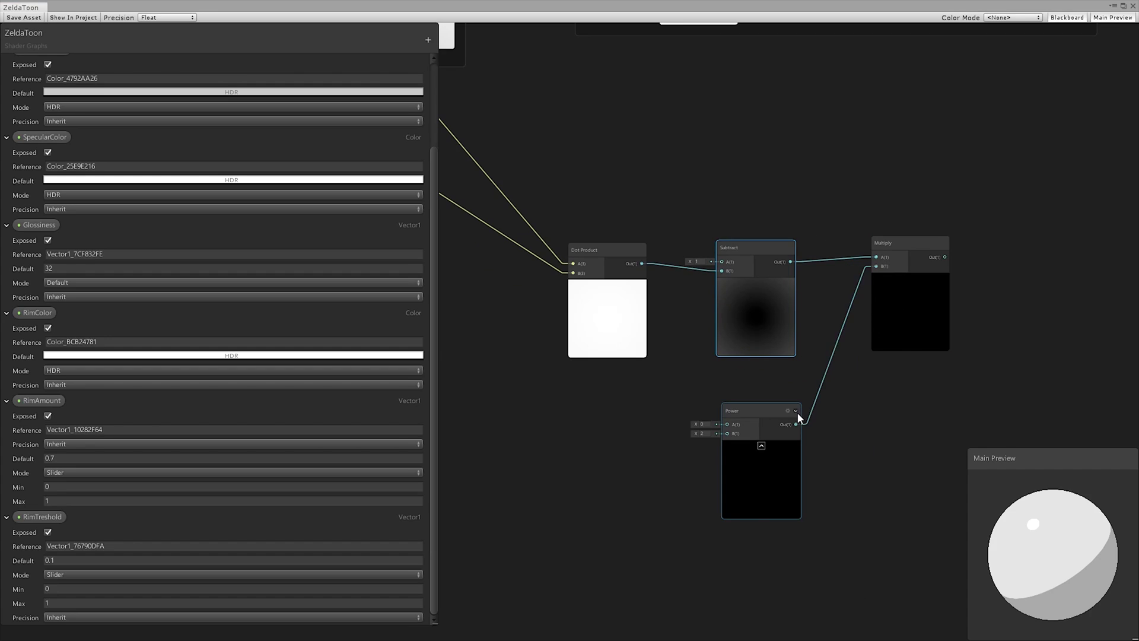
- Connect the N dot L group's Dot Product output to the new Power node's A input
middle_click_drag(661, 371, 812, 423)
scroll(784, 389, "down", 4)
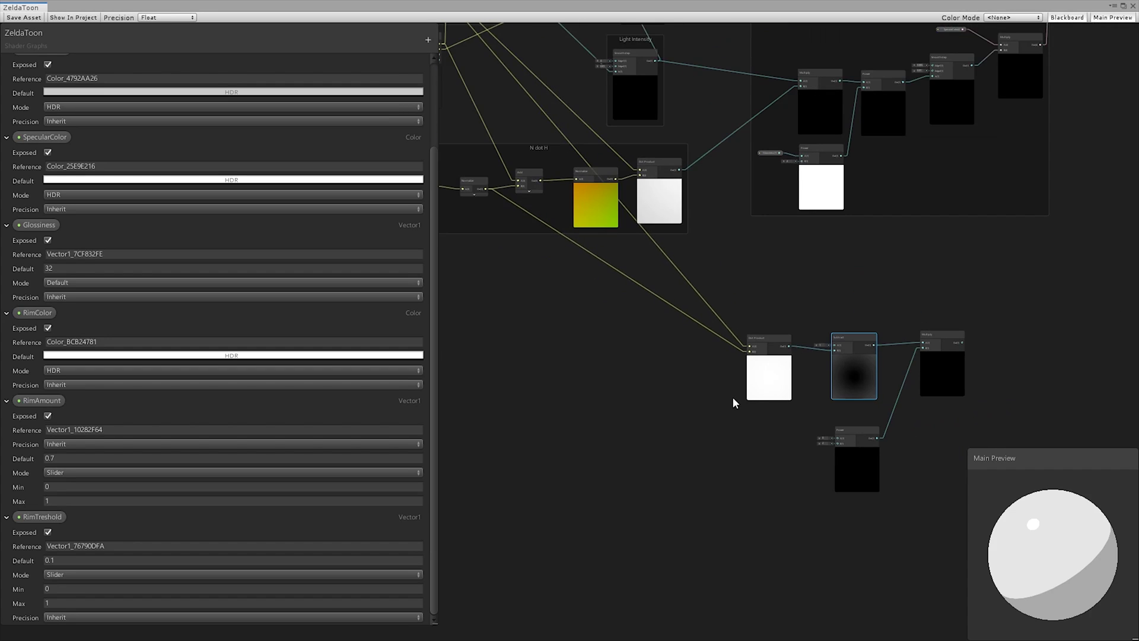
scroll(580, 289, "down", 1)
middle_click_drag(560, 309, 652, 388)
left_click_drag(599, 85, 897, 497)
middle_click_drag(856, 532, 705, 387)
scroll(775, 360, "up", 7)
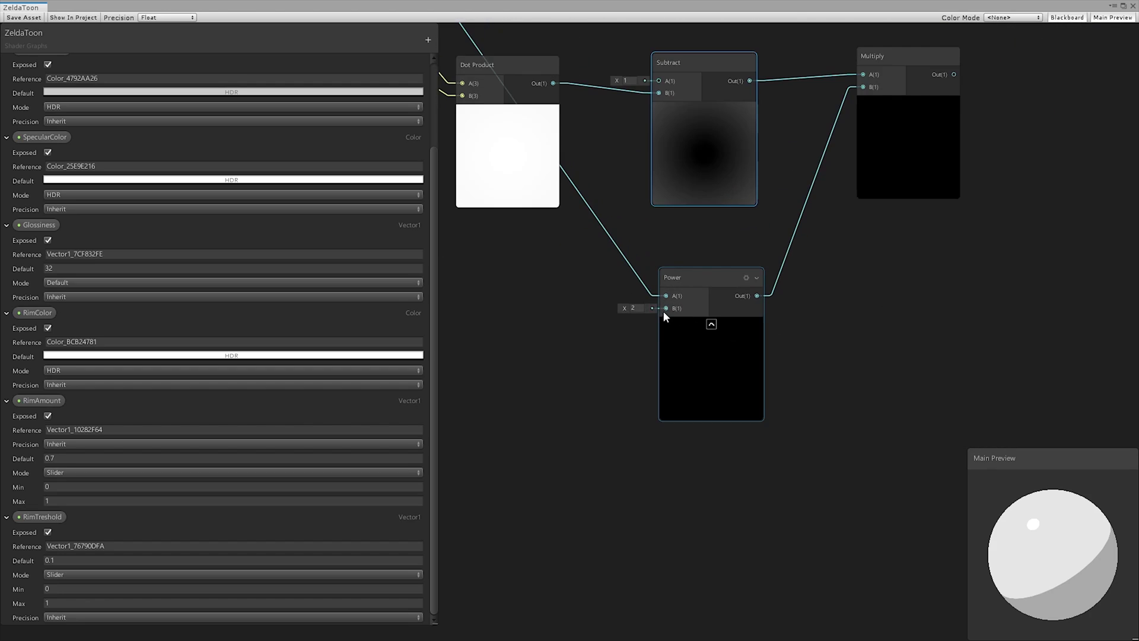
- Feed the RimTreshold property into the new Power node's B input
left_click_drag(666, 308, 610, 352)
type("rim")
key("Down")
key("Down")
key("Return")
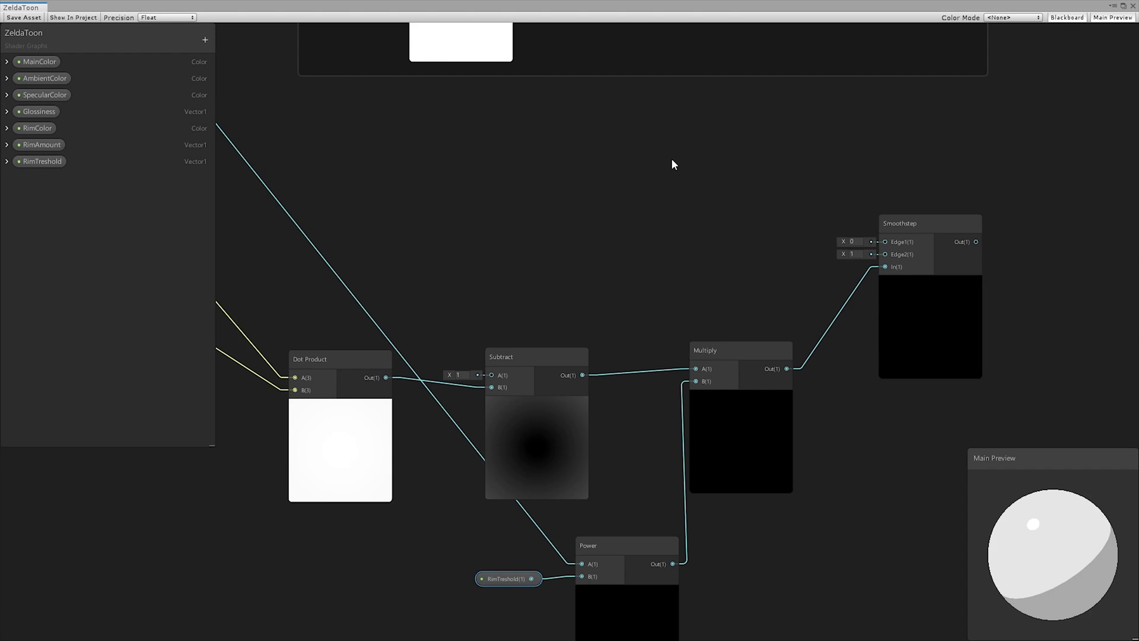
- Place the RimAmount property above the rim nodes and add a Subtract node beside it with its preview collapsed
left_click_drag(42, 145, 477, 212)
right_click(585, 156)
left_click(636, 165)
type("su")
key("Return")
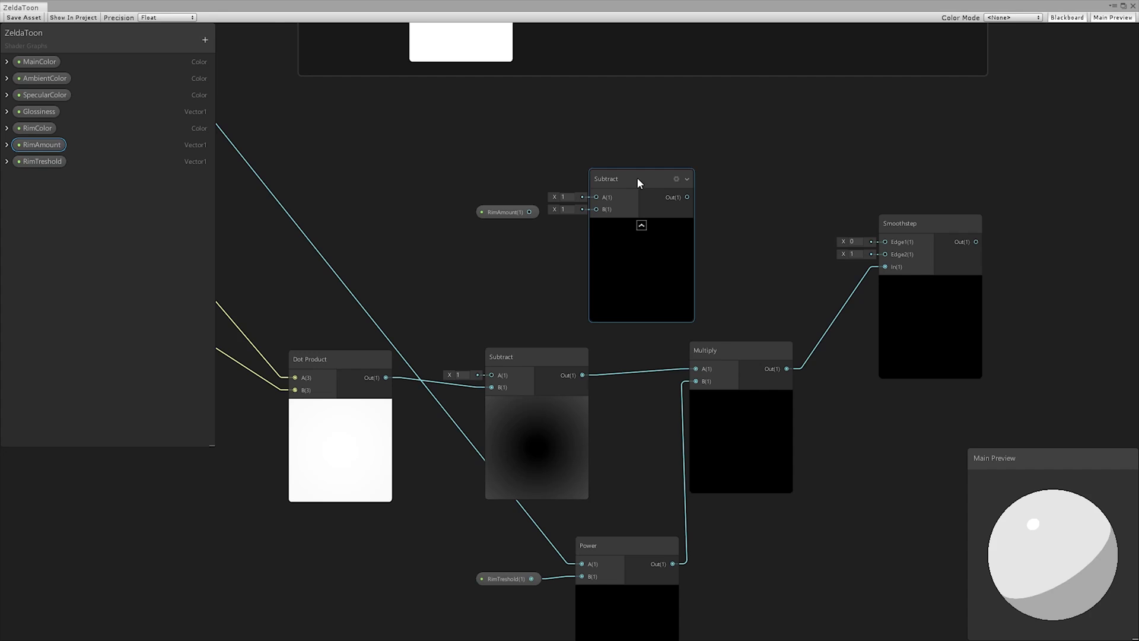
left_click(640, 223)
- Create an Add node and place it directly below the new Subtract node
right_click(690, 172)
left_click(741, 181)
type("add")
key("Return")
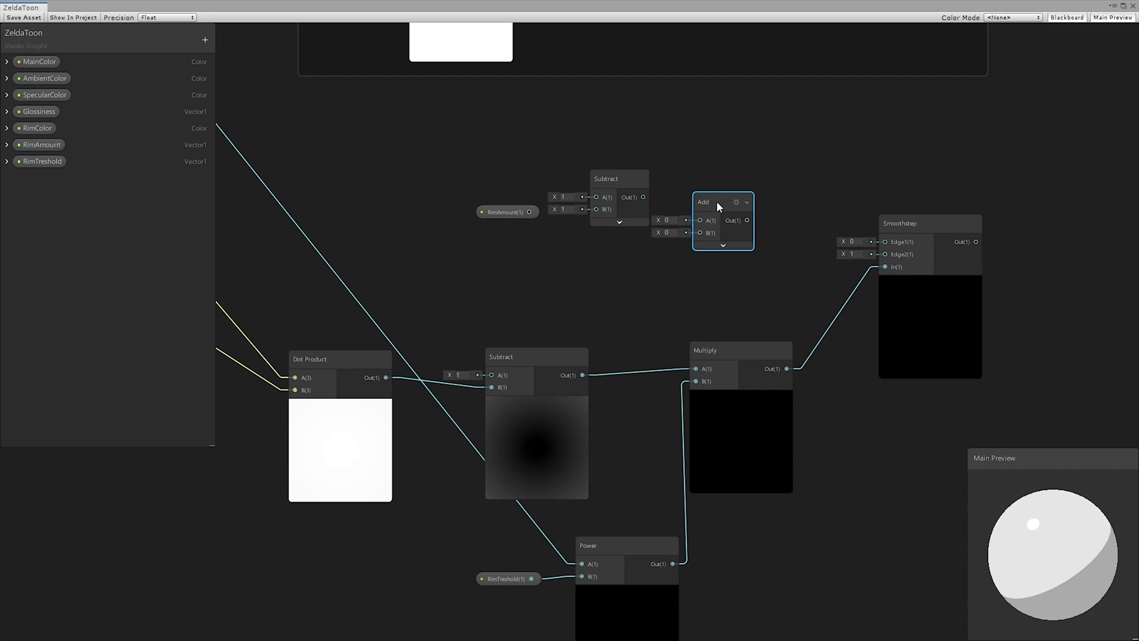
left_click_drag(720, 199, 618, 254)
- Connect RimAmount to the A inputs of the Subtract and Add nodes, and set both B inputs to 0.01
left_click_drag(529, 212, 598, 268)
left_click_drag(529, 212, 597, 197)
left_click_drag(520, 212, 486, 229)
type("0.01")
scroll(597, 230, "up", 1)
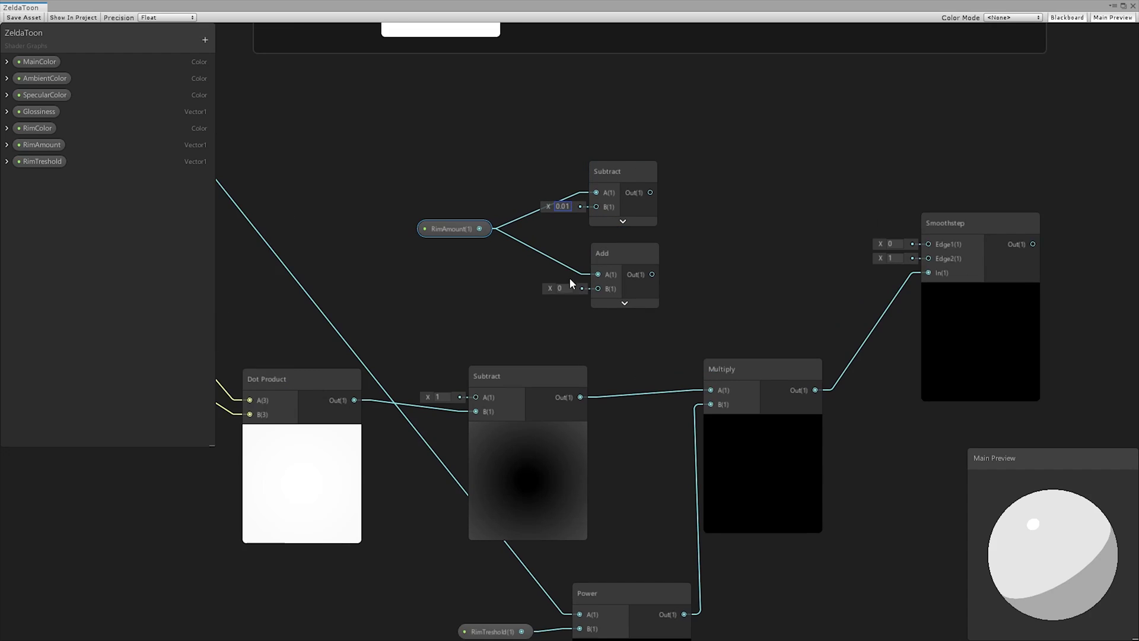
left_click(567, 288)
type("0.01")
- Connect the Subtract output to Edge1 and the Add output to Edge2 of the rim Smoothstep
left_click_drag(652, 274, 928, 258)
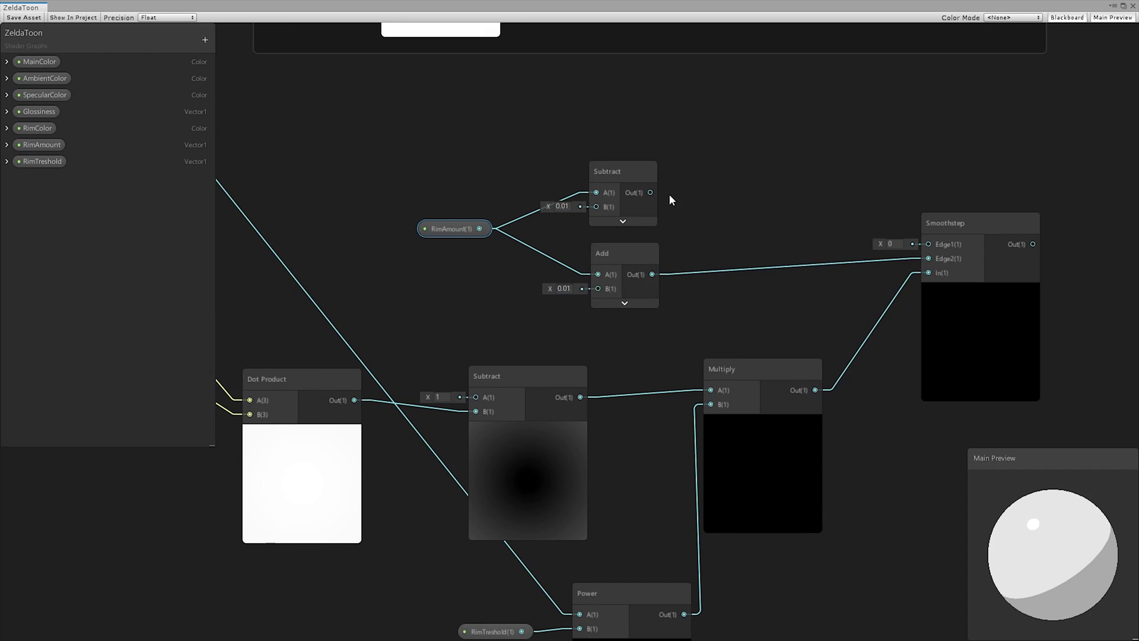
left_click_drag(650, 193, 928, 244)
- Add a Multiply node with the RimColor property as its A input and the rim Smoothstep output as its B input
middle_click_drag(840, 153, 692, 160)
left_click_drag(884, 252, 1003, 190)
type("mu")
key("Return")
left_click(942, 218)
key("Delete")
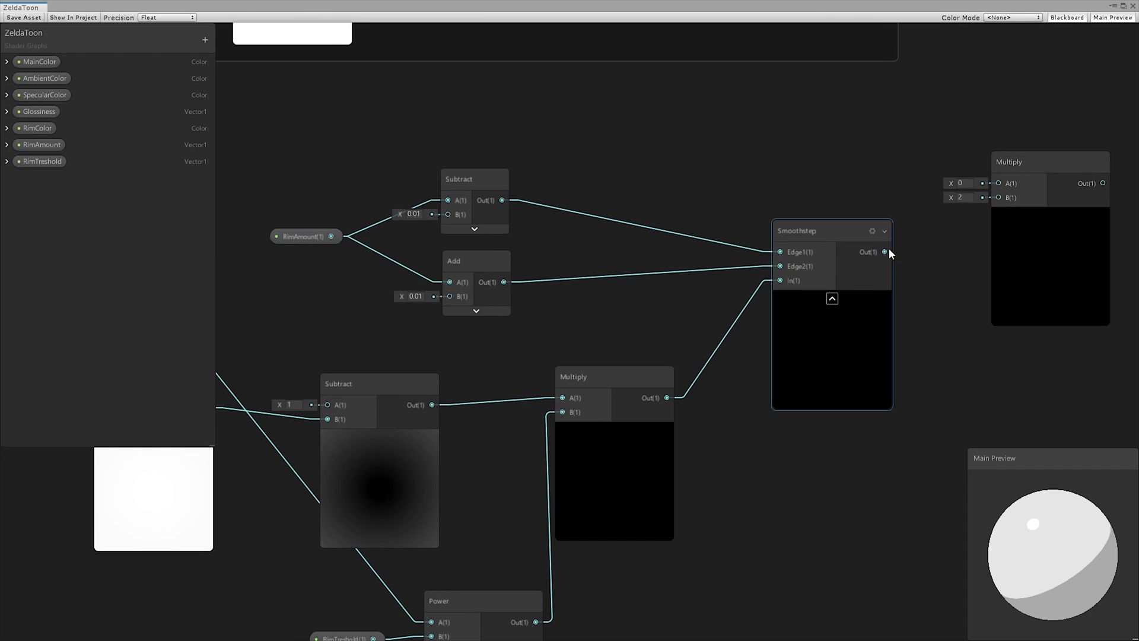
left_click_drag(886, 251, 900, 176)
type("rimc")
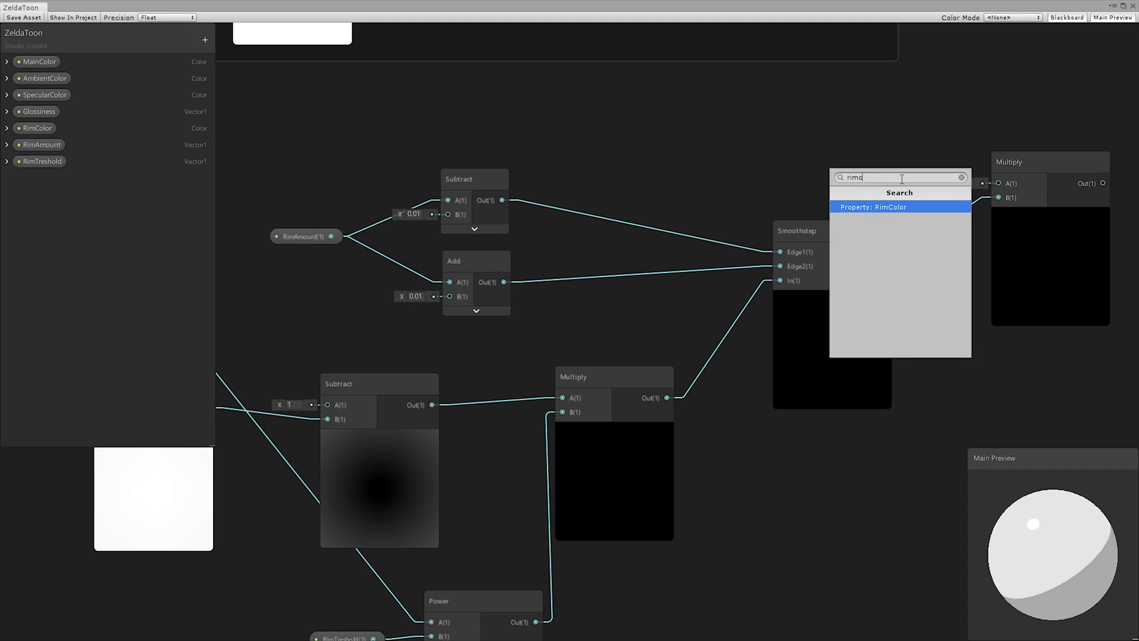
key("Return")
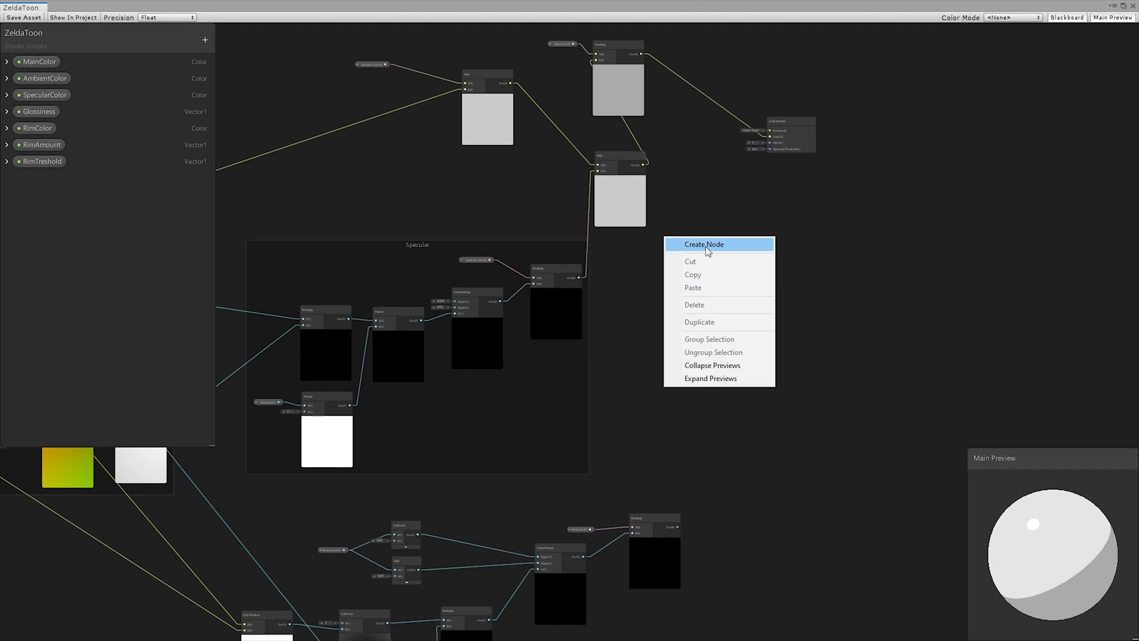
- Create an Add node combining the existing ambient-and-specular Add output in A with the rim Multiply output in B
left_click(706, 247)
type("add")
key("Return")
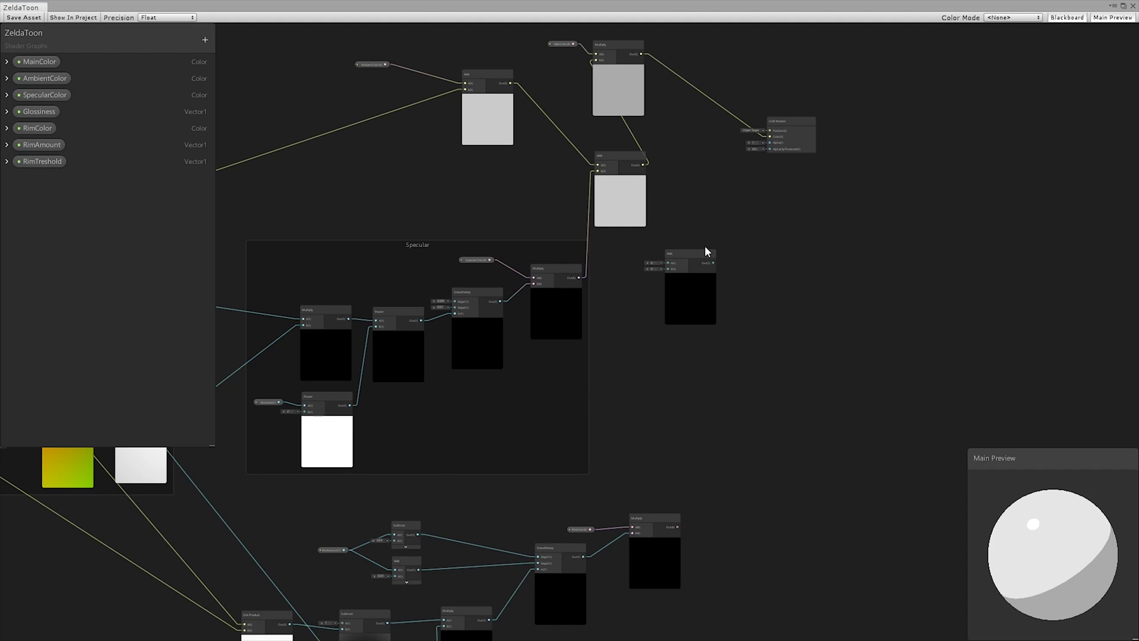
left_click(674, 530)
left_click_drag(674, 527, 667, 269)
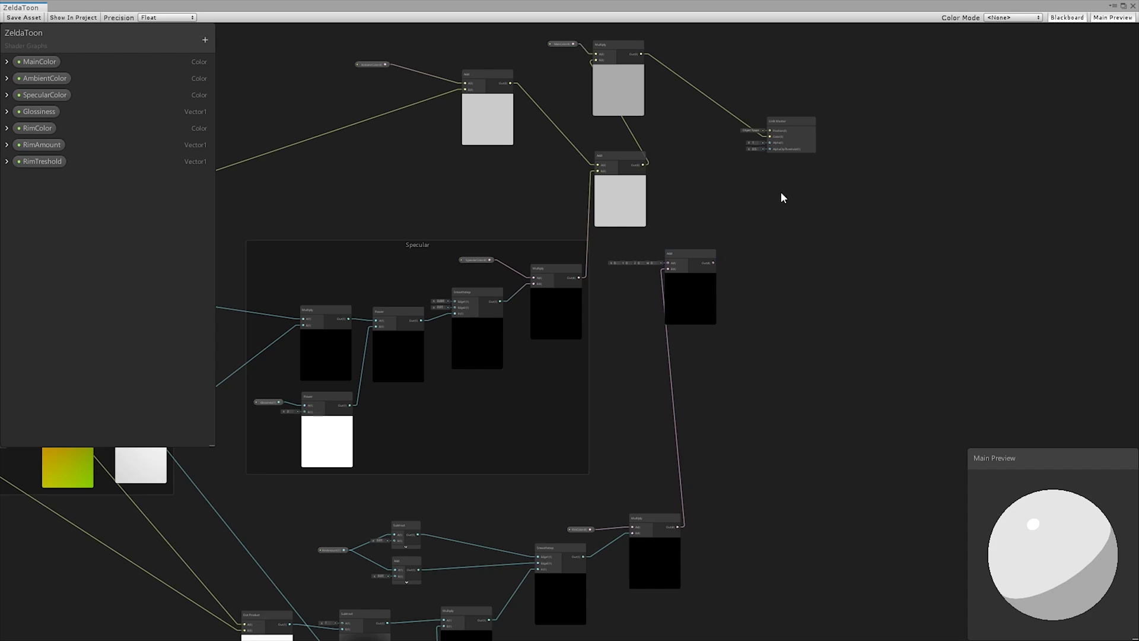
left_click_drag(643, 165, 667, 262)
- Move the MainColor property, its Multiply node and the Unlit Master beyond the new rim Add node
middle_click_drag(813, 219, 785, 319)
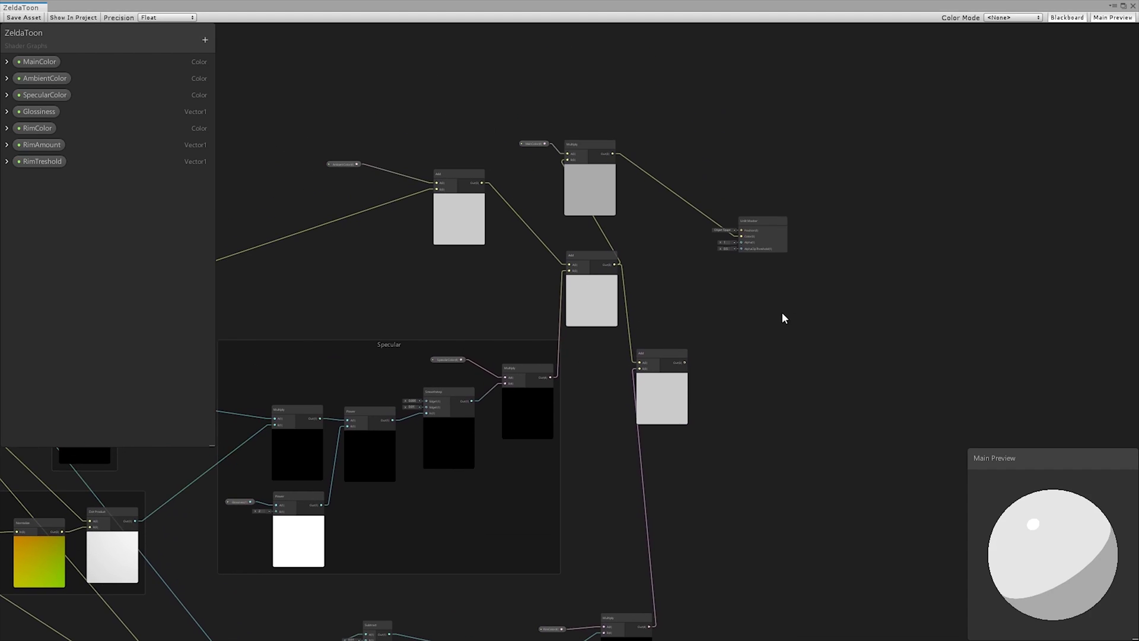
left_click_drag(751, 230, 766, 214)
left_click_drag(777, 235, 980, 351)
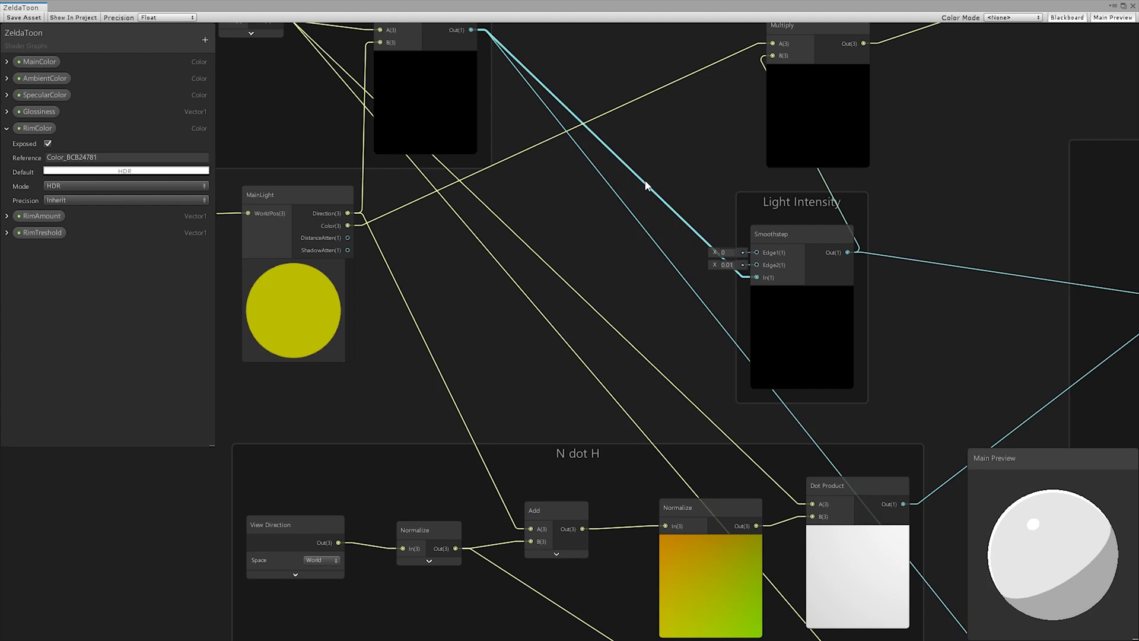
- Add a Multiply node combining the N dot L output with MainLight's ShadowAtten, and feed it into the Light Intensity Smoothstep's In
right_click(575, 230)
left_click(615, 240)
type("multiply")
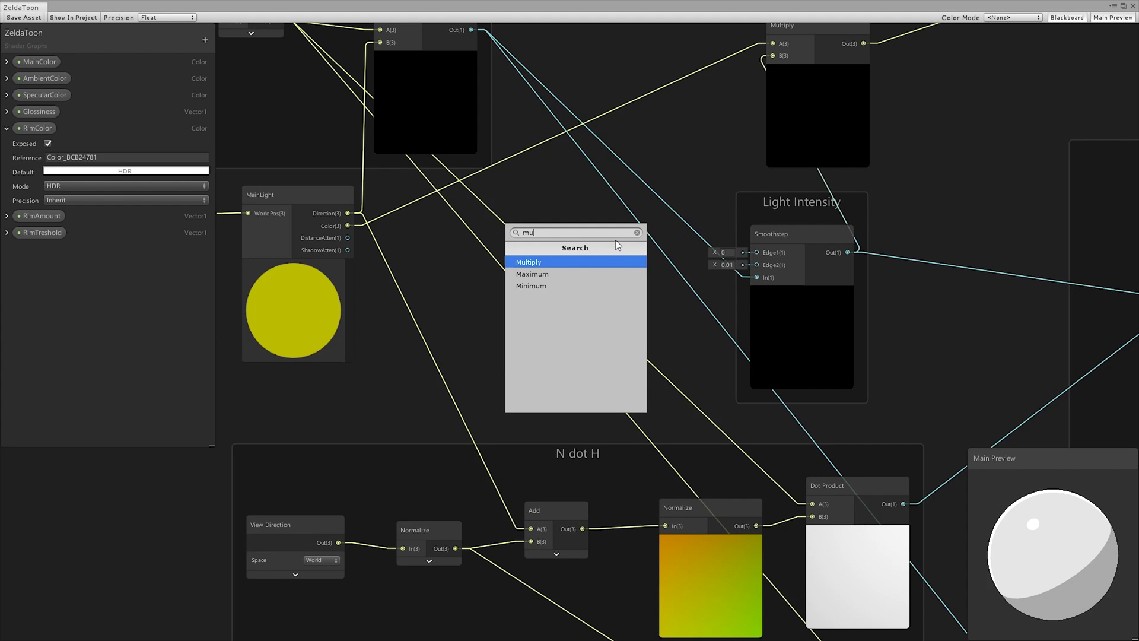
key("Return")
left_click_drag(470, 31, 606, 225)
left_click_drag(347, 262, 587, 256)
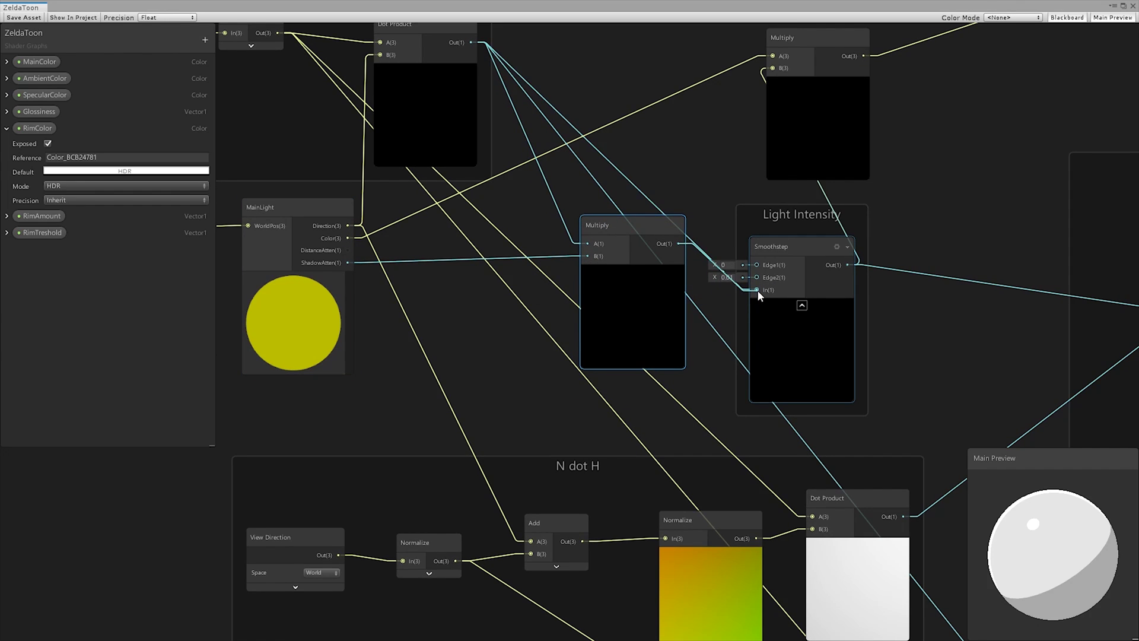
left_click_drag(757, 289, 678, 244)
- Move the shadow Multiply node into the Light Intensity group and tidy the group's layout
left_click_drag(614, 225, 618, 297)
left_click_drag(711, 217, 673, 215)
left_click(970, 204)
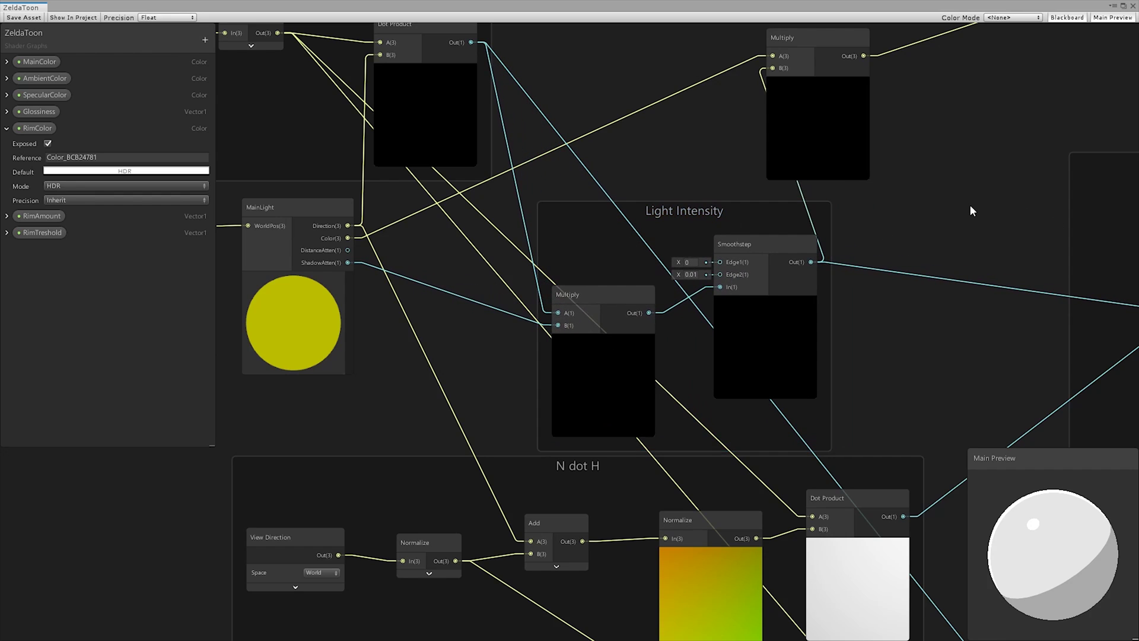
middle_click_drag(973, 192, 963, 203)
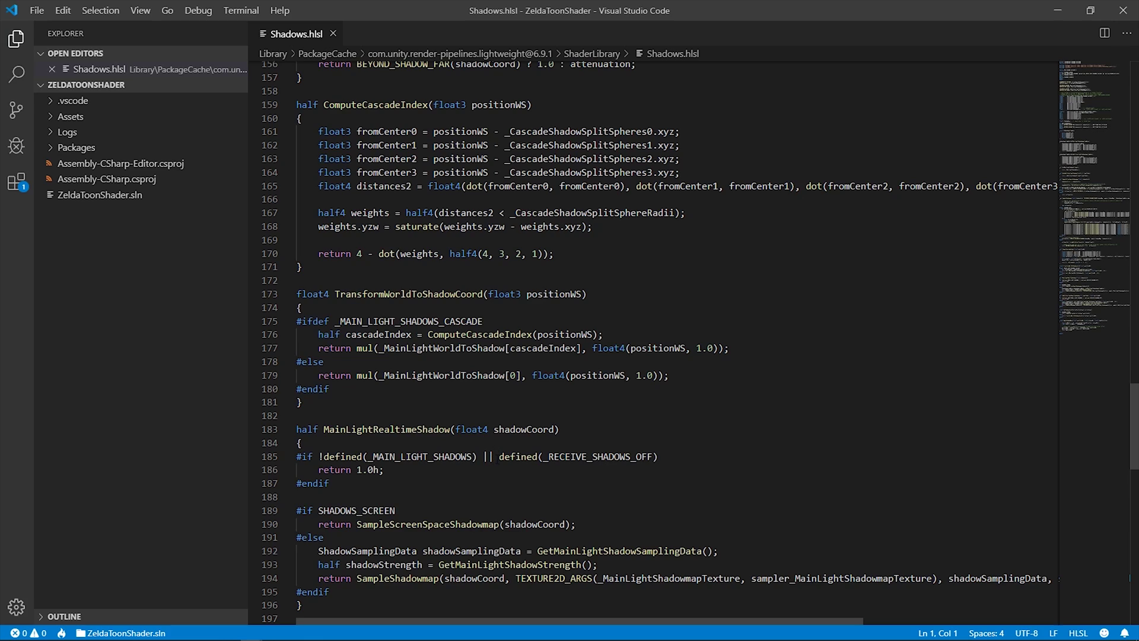
- Remove the !defined(_MAIN_LIGHT_SHADOWS) || condition from MainLightRealtimeShadow in Shadows.hlsl and save the file
left_click_drag(493, 456, 307, 457)
key("BackSpace")
key("BackSpace")
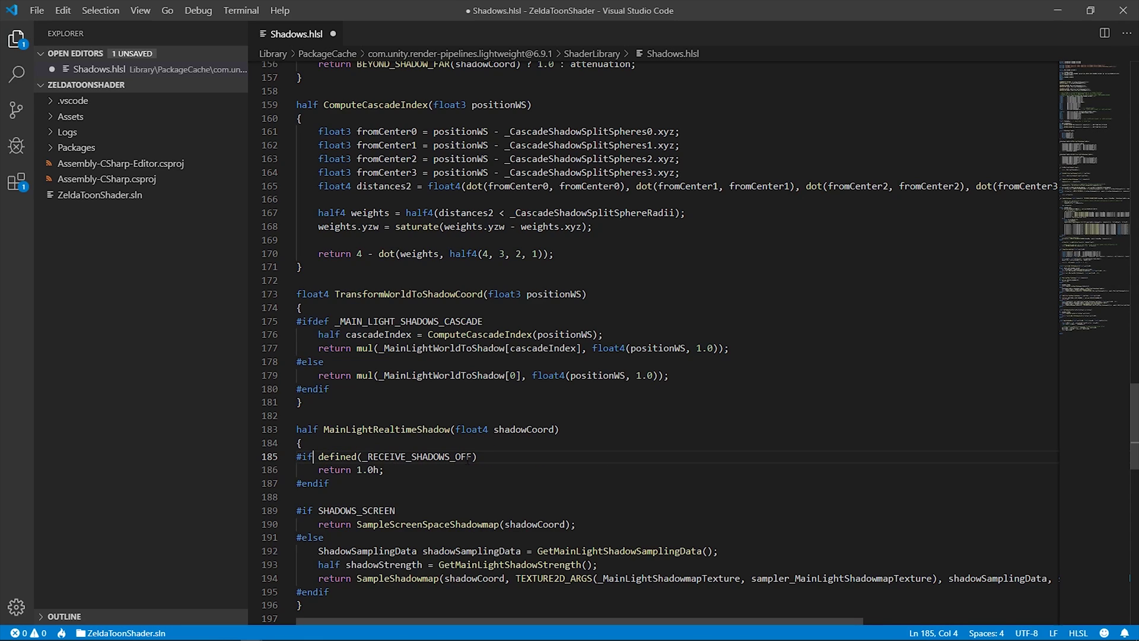
key("ctrl+s")
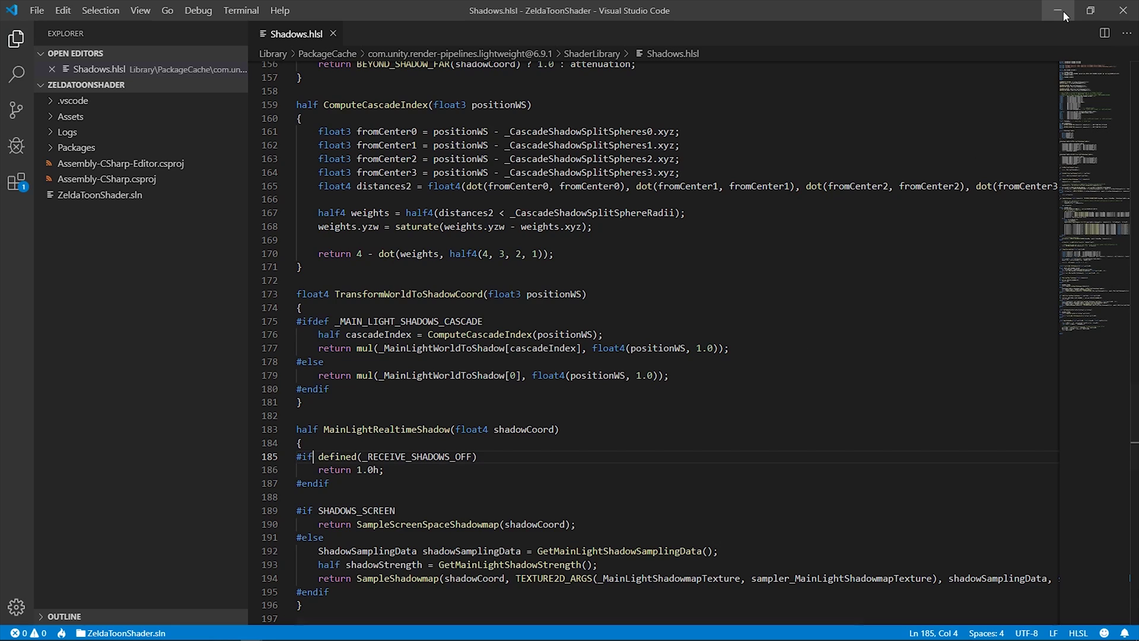
- Place the Texture property in the ZeldaToon graph and feed it into a new Sample Texture 2D node
left_click_drag(34, 61, 486, 98)
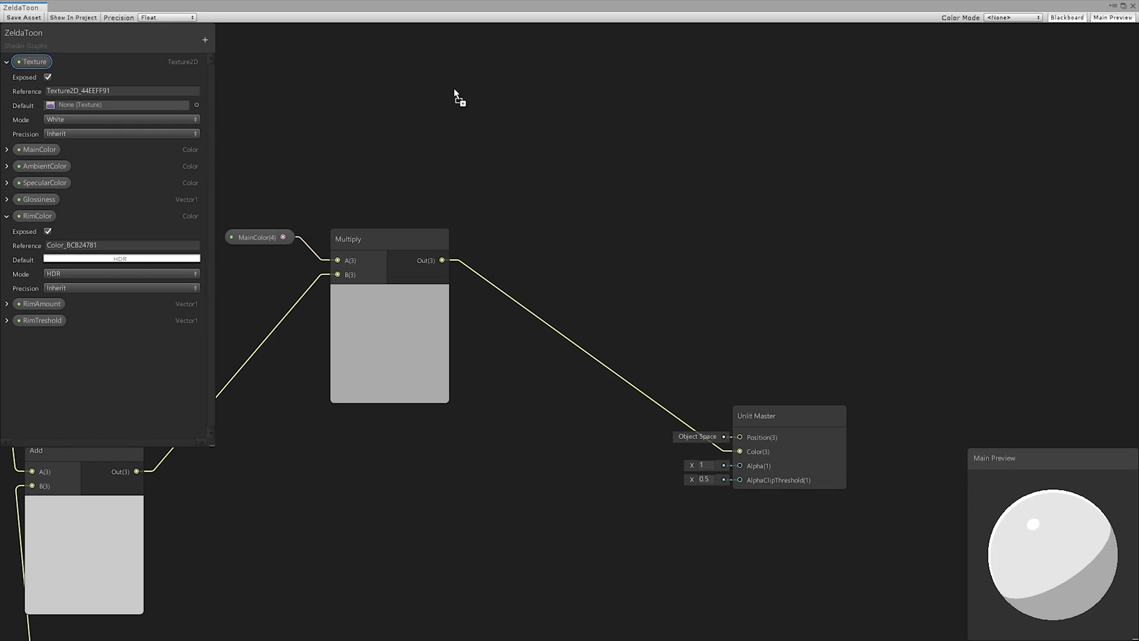
left_click_drag(509, 99, 572, 95)
type("sample")
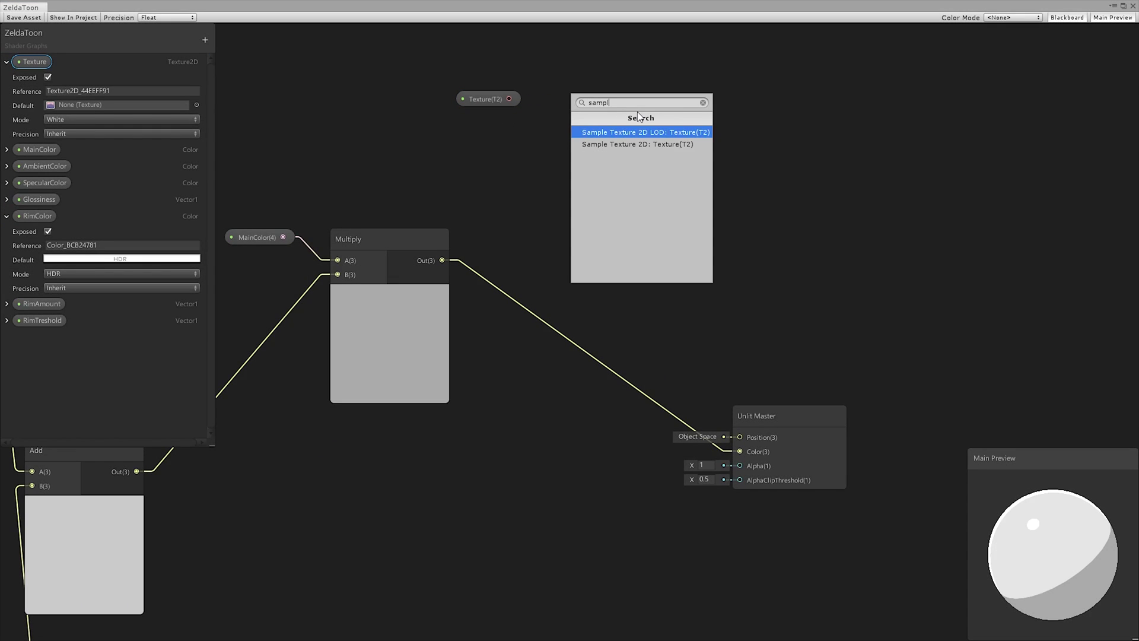
key("Return")
left_click_drag(666, 234, 615, 228)
- Add a Multiply node combining the Sample Texture 2D RGBA output with the MainColor Multiply output
left_click_drag(695, 107, 749, 148)
type("mu")
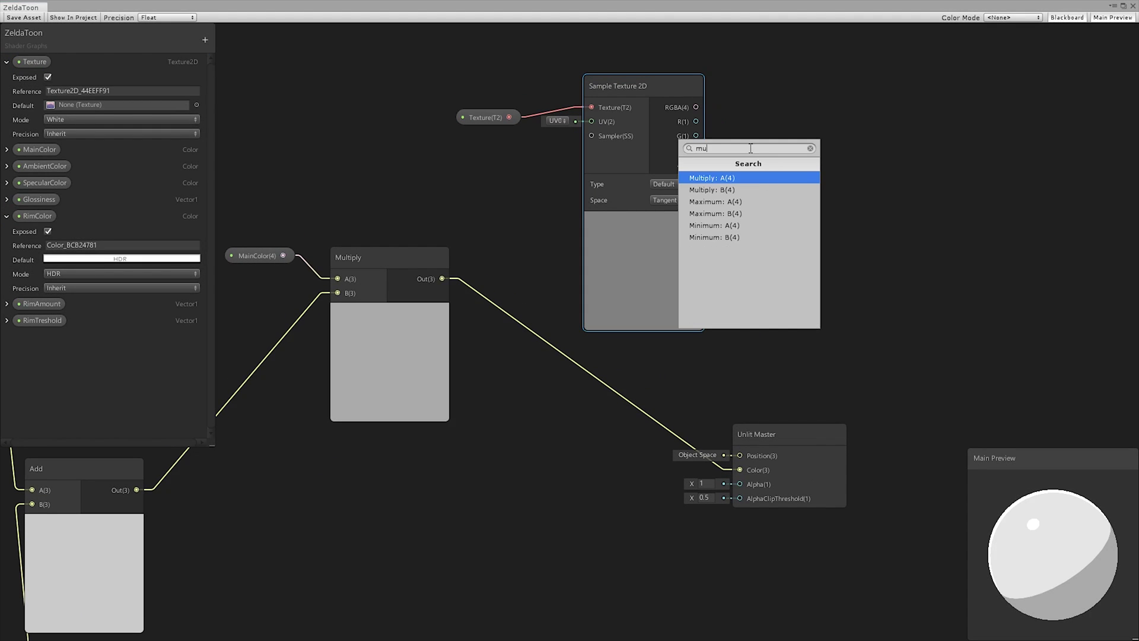
key("Return")
left_click_drag(442, 279, 748, 175)
- Collapse the Sample Texture 2D preview and reposition that node together with the Texture property
left_click(643, 219)
left_click_drag(643, 86, 617, 82)
left_click_drag(486, 117, 450, 66)
left_click_drag(598, 123, 511, 123)
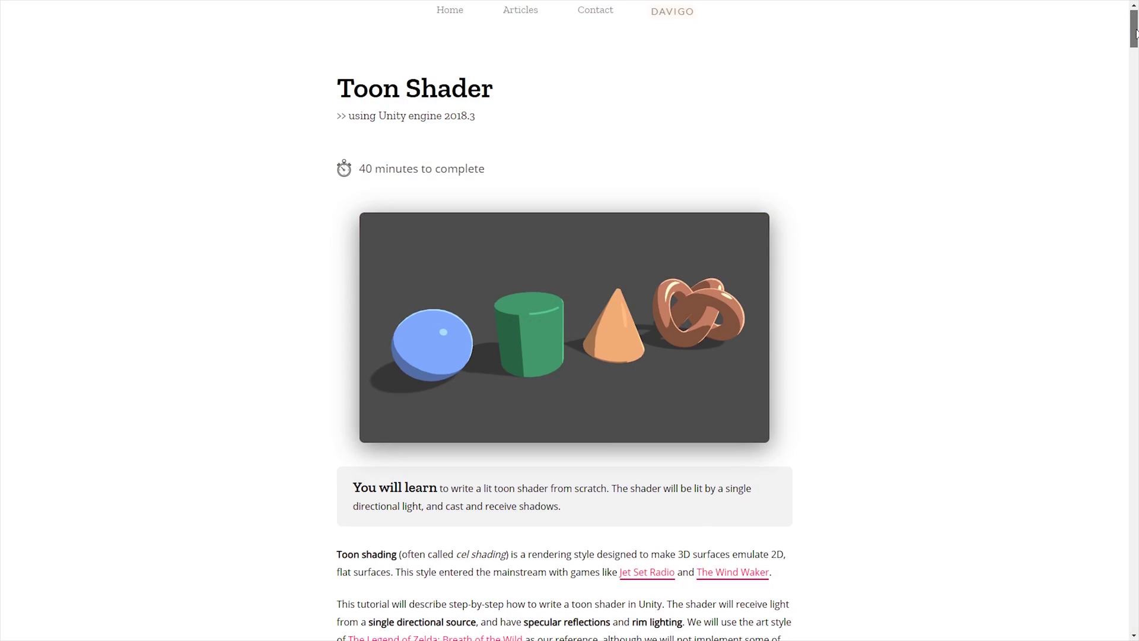
- Look through the introduction of the Toon Shader article in the web browser
scroll(1134, 49, "down", 5)
mouse_move(1135, 50)
left_mouse_down()
mouse_move(1135, 142)
mouse_move(1135, 53)
left_mouse_up()
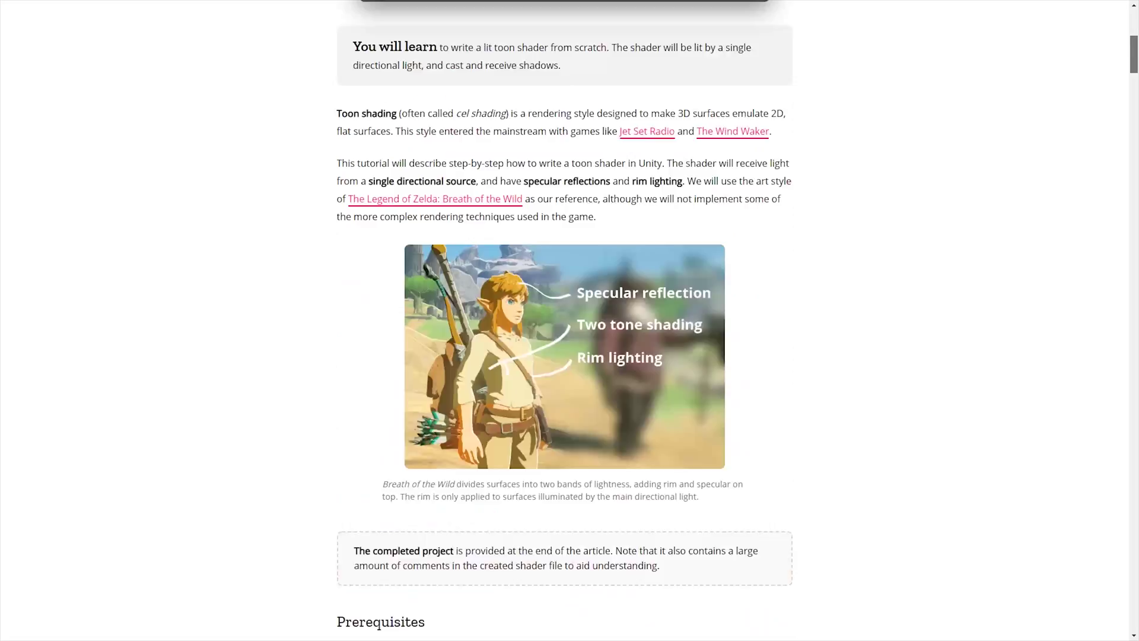